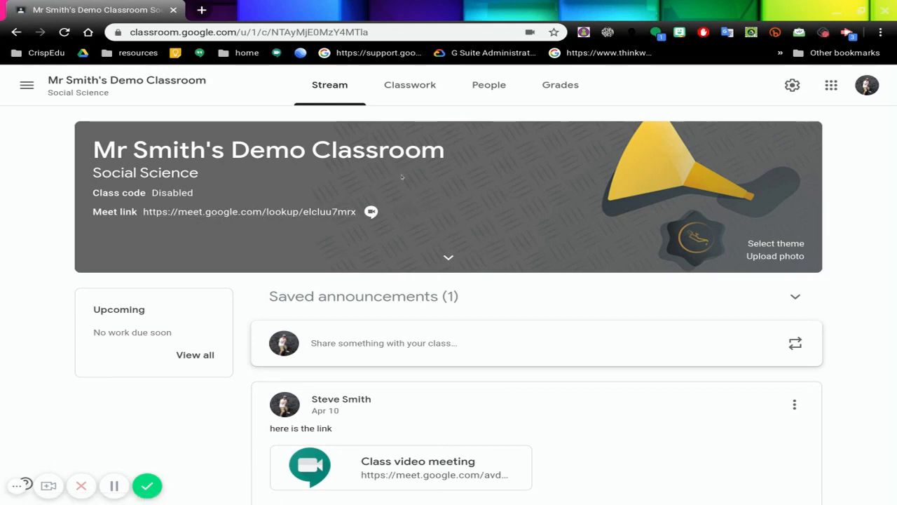
Step: Look through the Classwork topics and the People list of teachers and students in the demo class
click(407, 88)
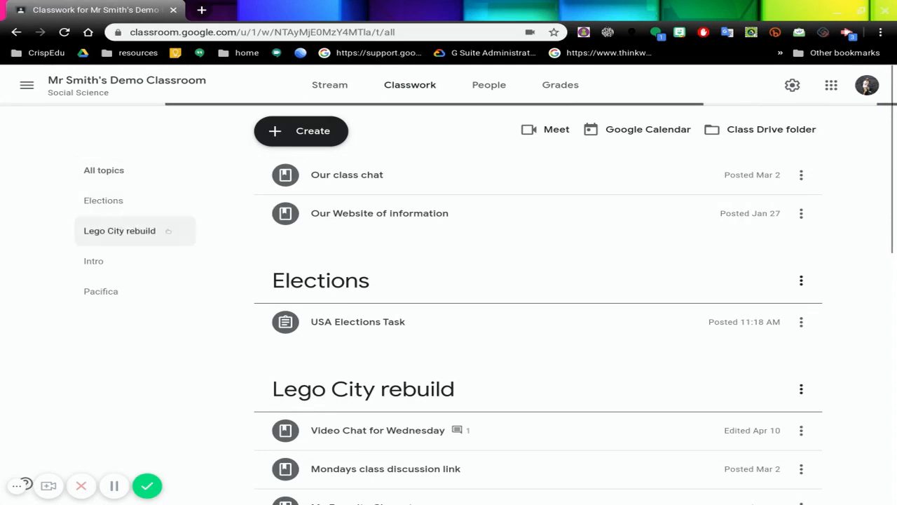
scroll(470, 198, down, 5)
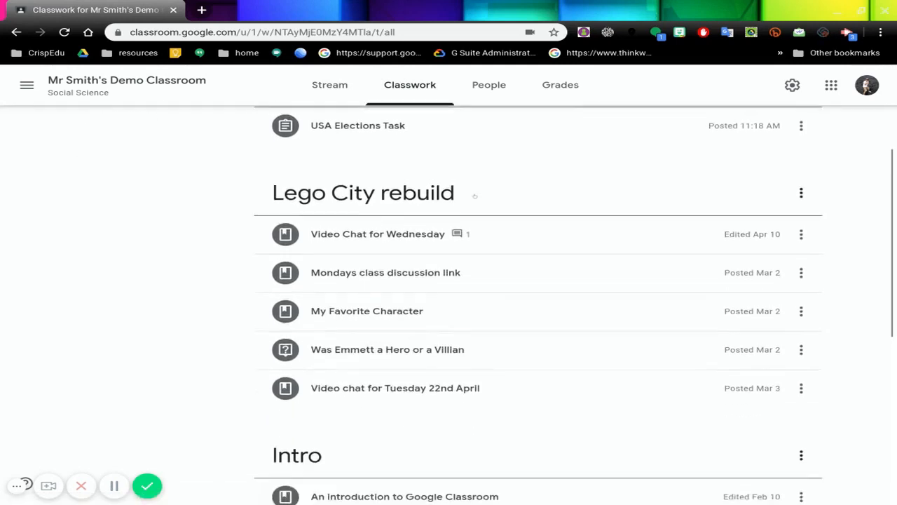
scroll(475, 197, down, 4)
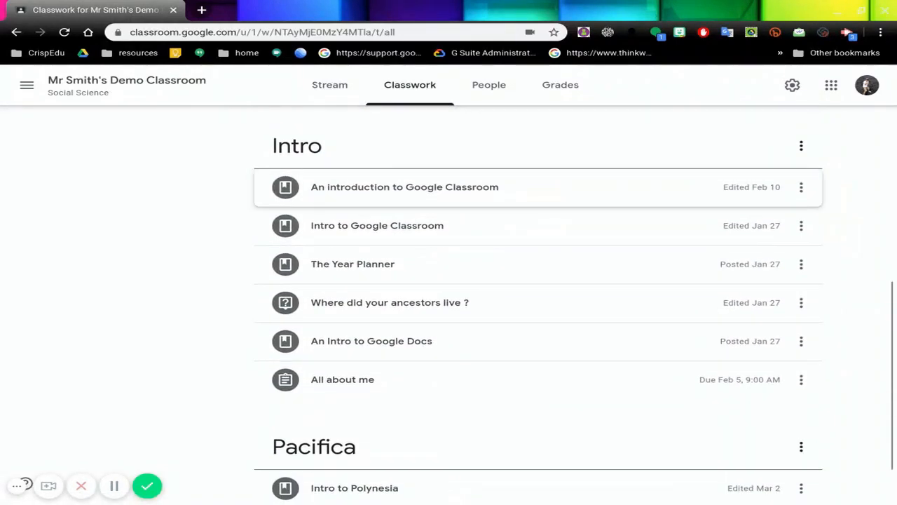
scroll(475, 189, up, 10)
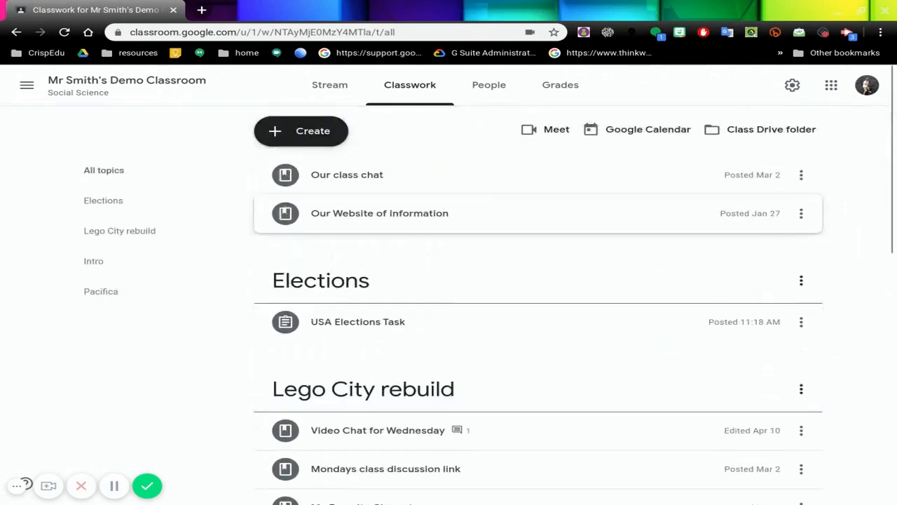
click(488, 85)
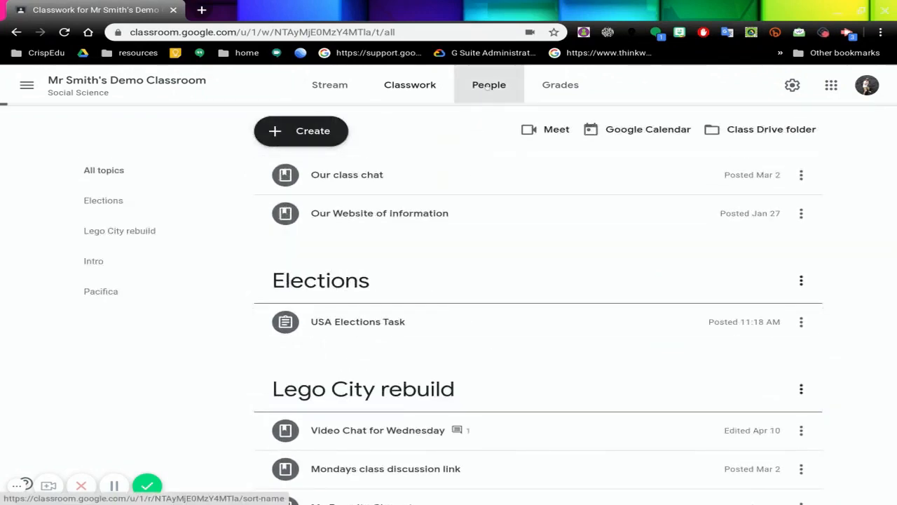
scroll(380, 214, down, 2)
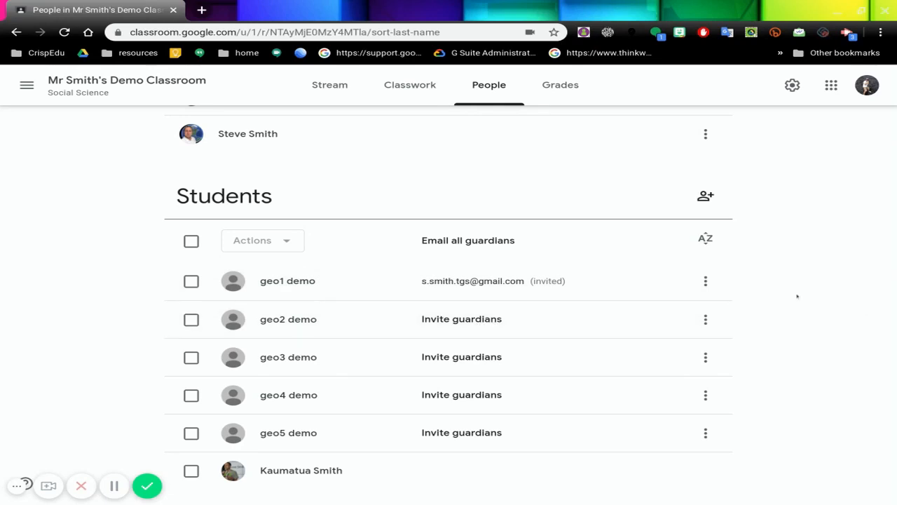
scroll(794, 297, up, 2)
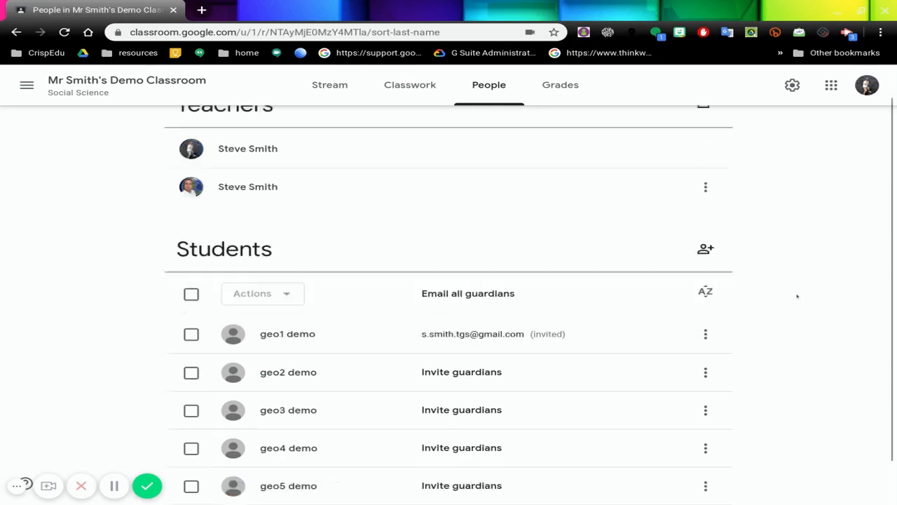
Step: Open the turned-in student's entry for the USA Elections Task from the class grades
click(562, 91)
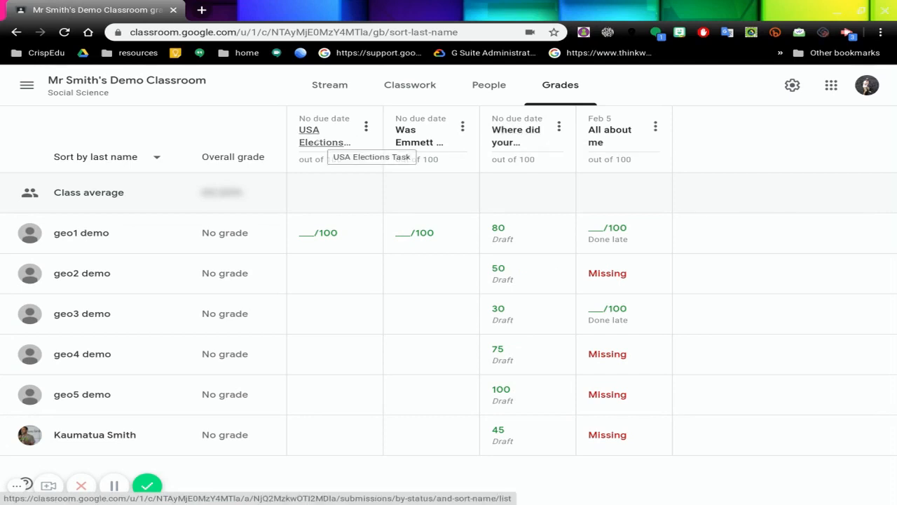
click(319, 140)
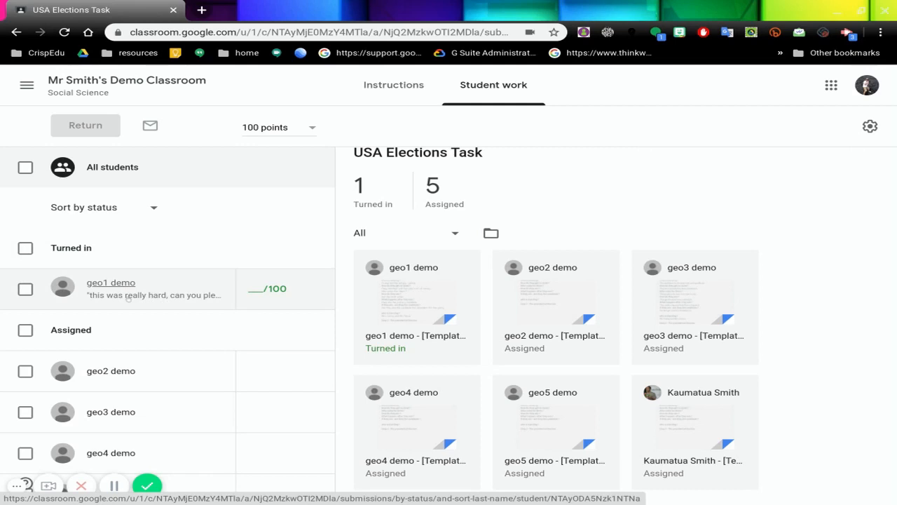
click(144, 295)
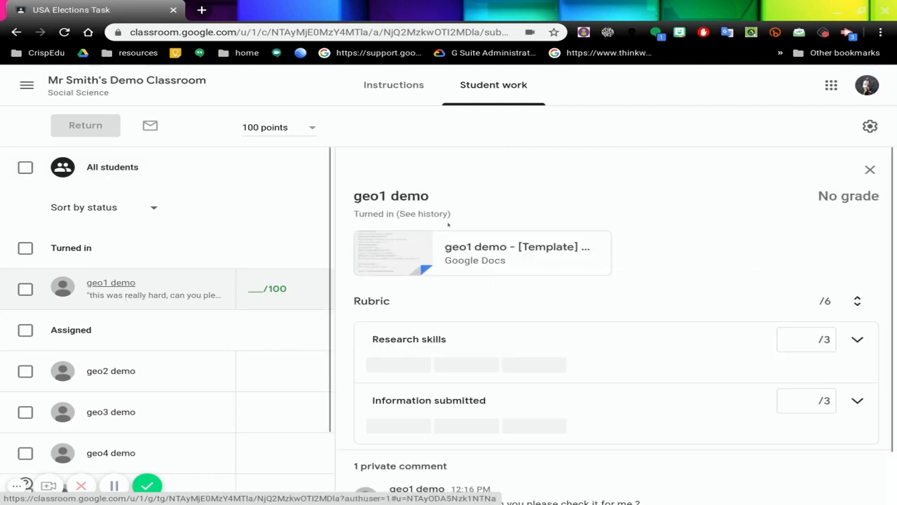
Step: Post the private comment "You did well, have a look at my comments." on the student's submission
scroll(652, 225, down, 2)
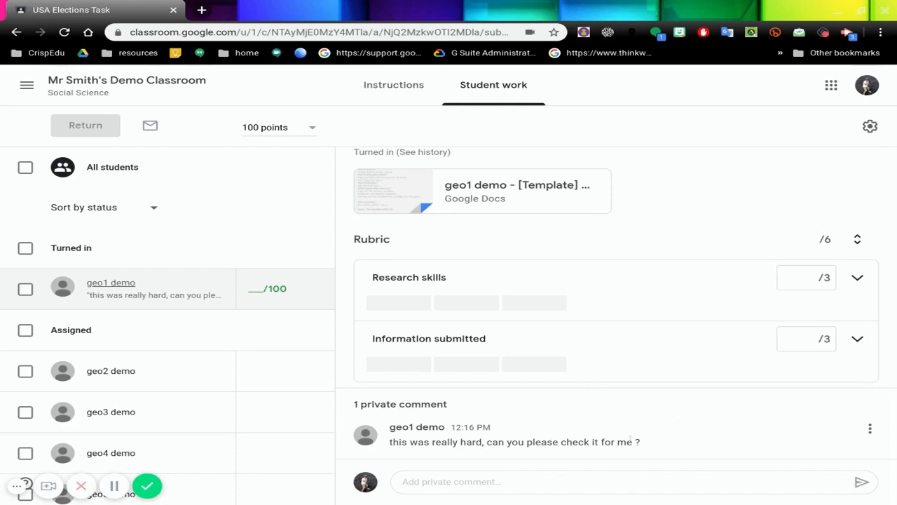
click(439, 480)
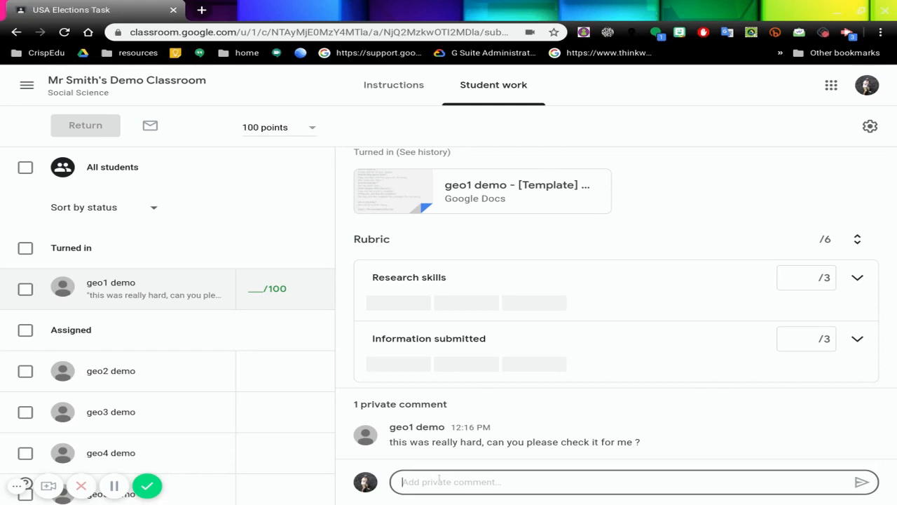
text(Yo)
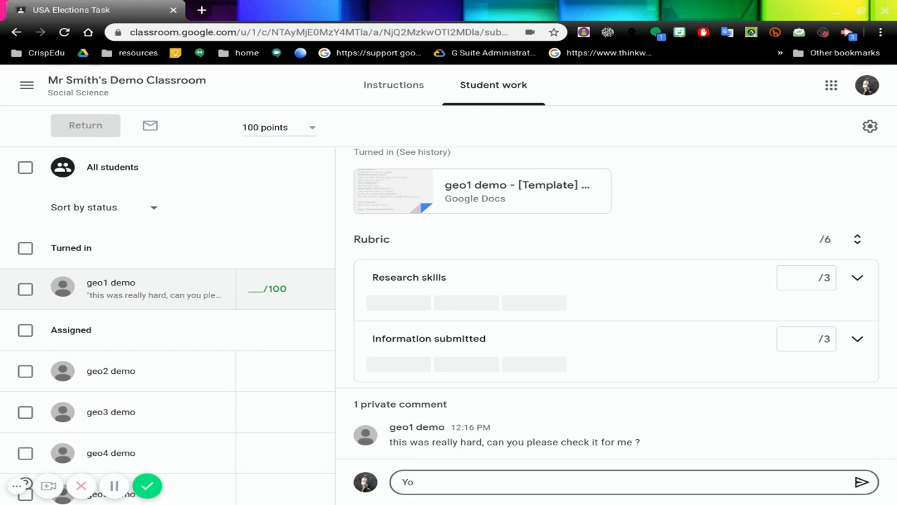
text(u did well, have a lo)
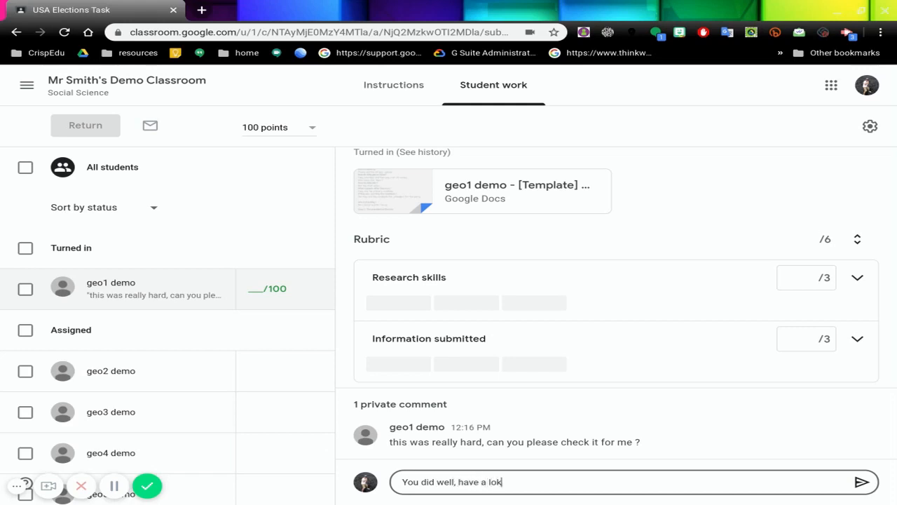
text(ok at my comments.)
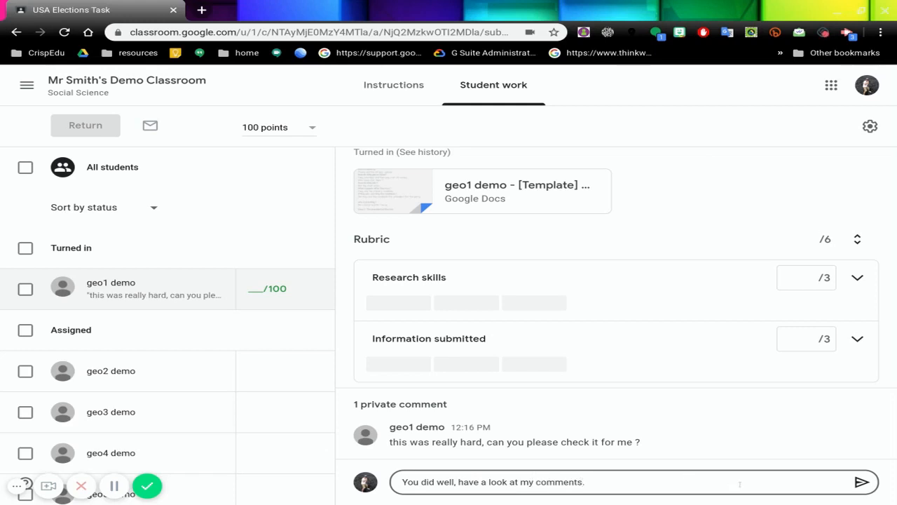
click(861, 482)
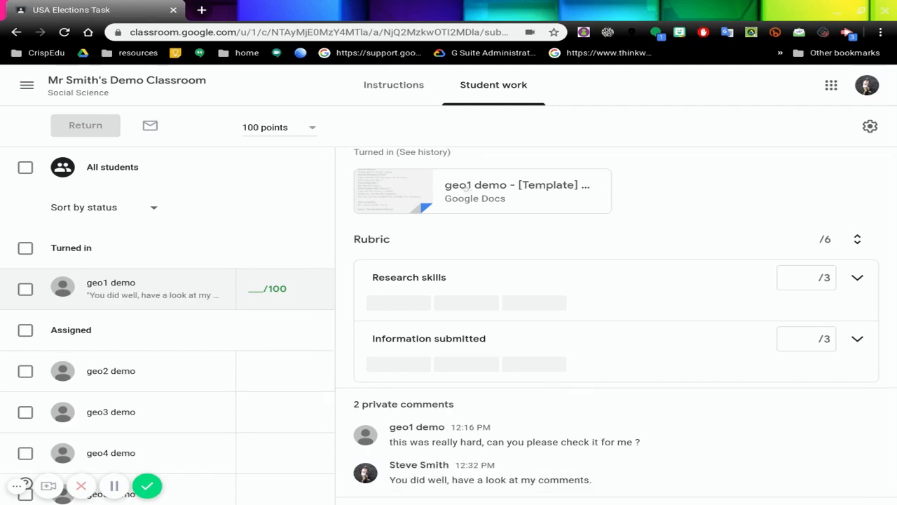
Step: Open the student's attached Google Docs file in a new browser tab and switch to it
right_click(465, 188)
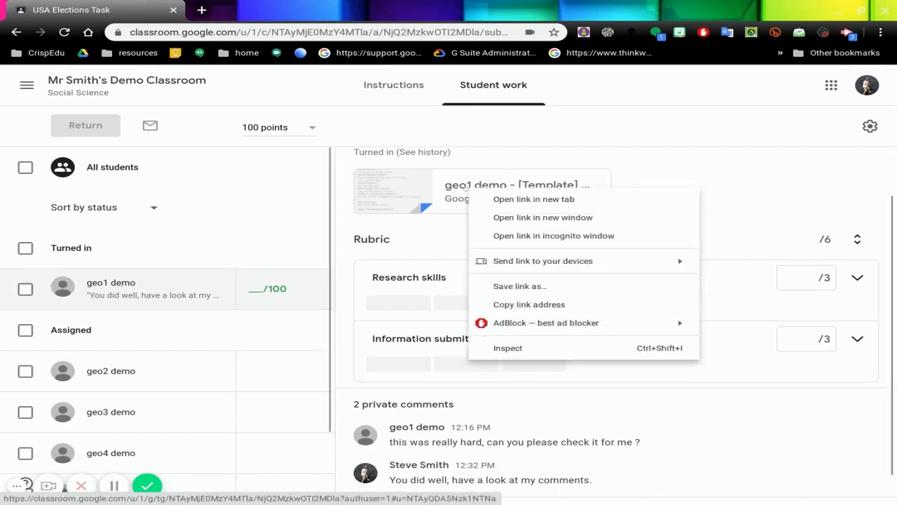
click(483, 198)
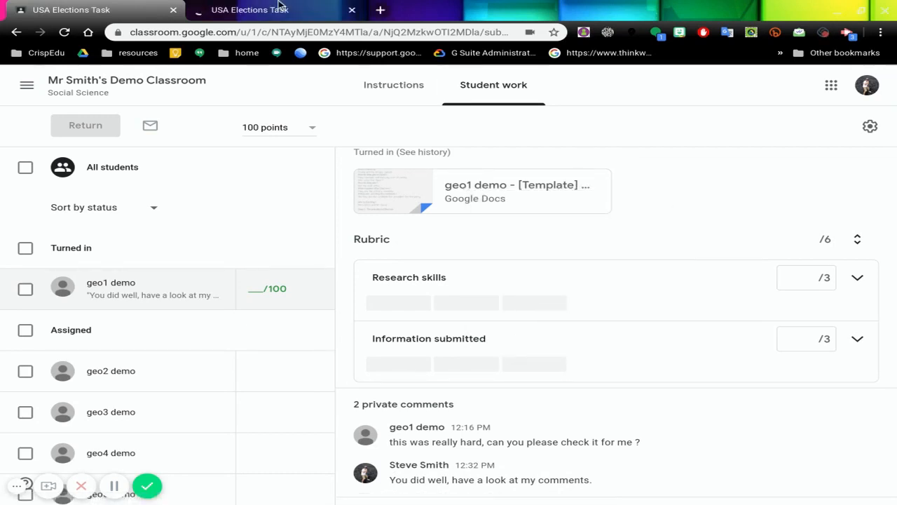
click(257, 12)
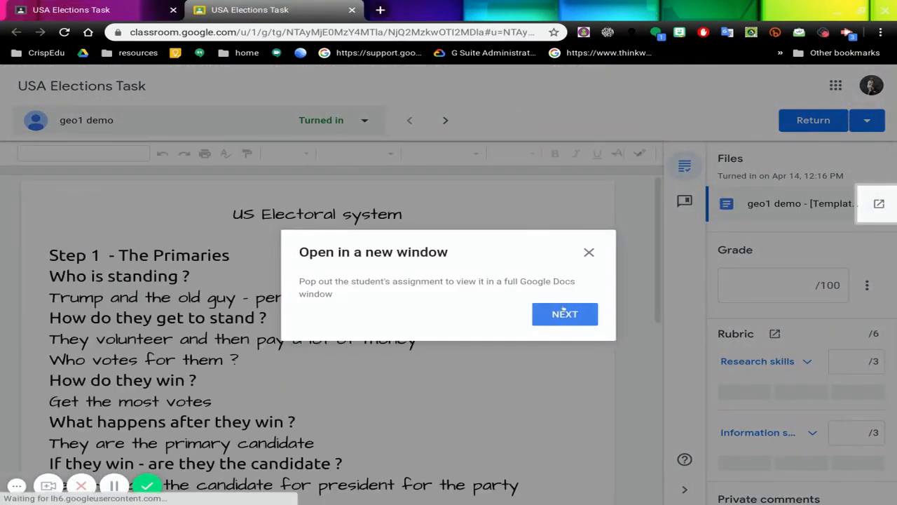
Step: Go through the grading tool's introductory tips to the end and hide the document outline
click(564, 314)
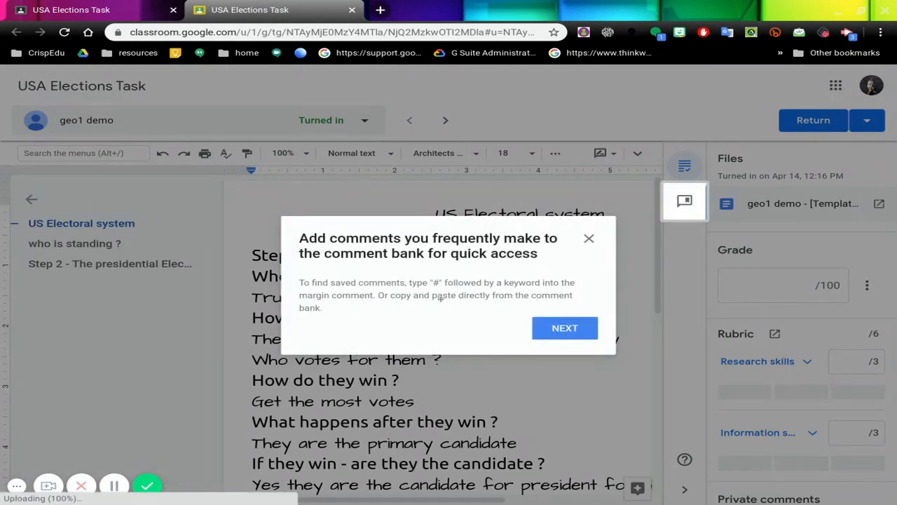
click(569, 328)
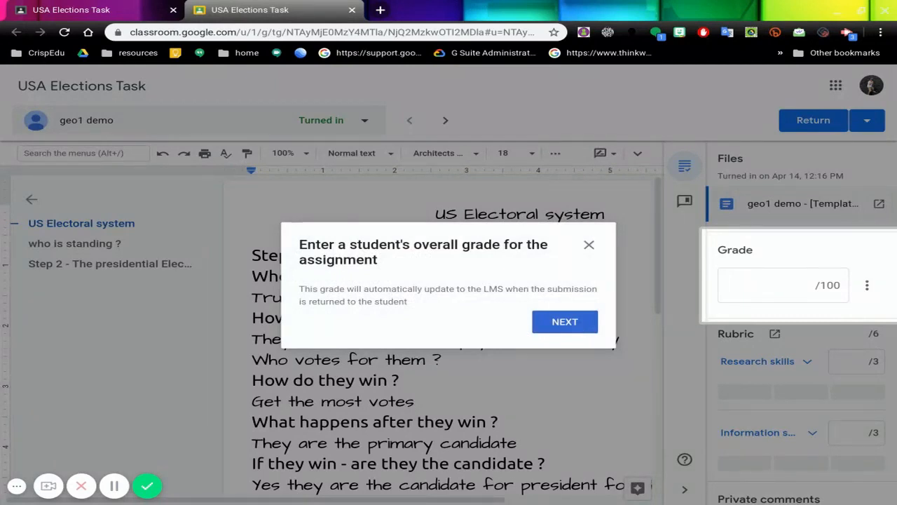
click(579, 325)
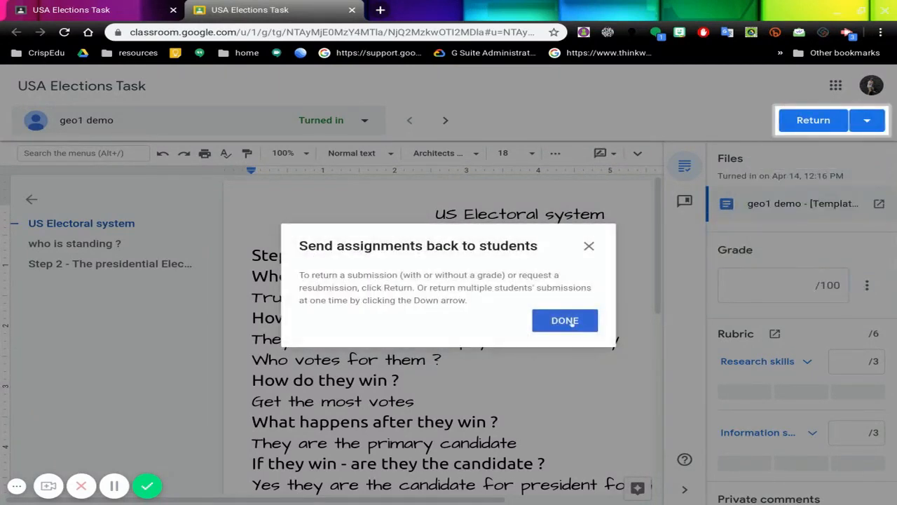
click(573, 322)
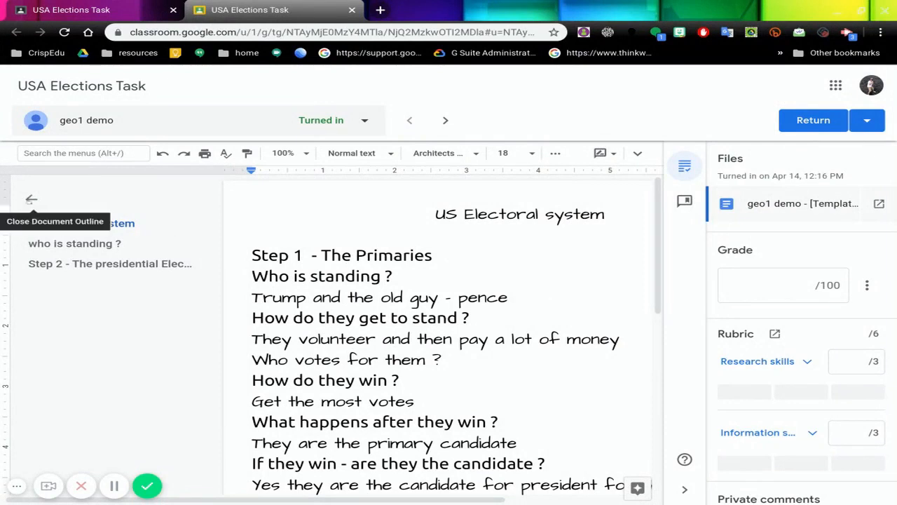
click(30, 199)
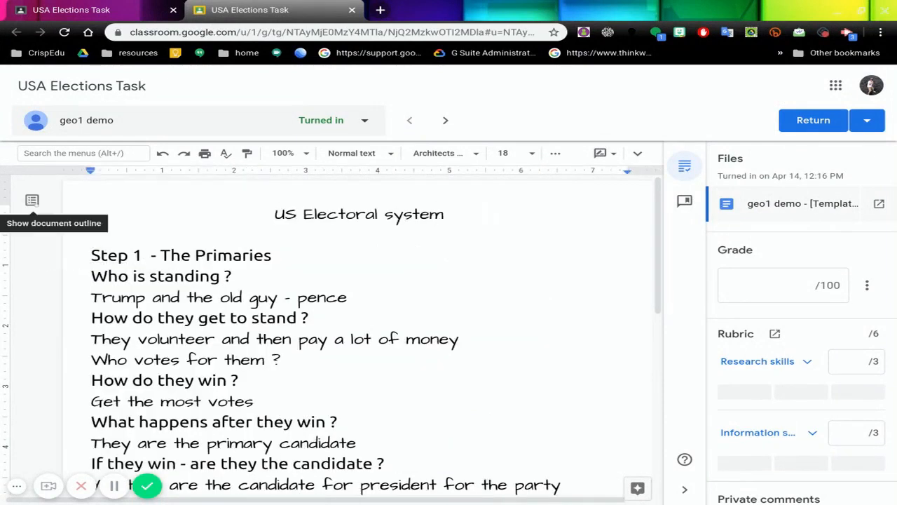
Step: Add the comment "this is not really helpful" to the words "the old guy" in the Step 1 answer
scroll(455, 226, down, 5)
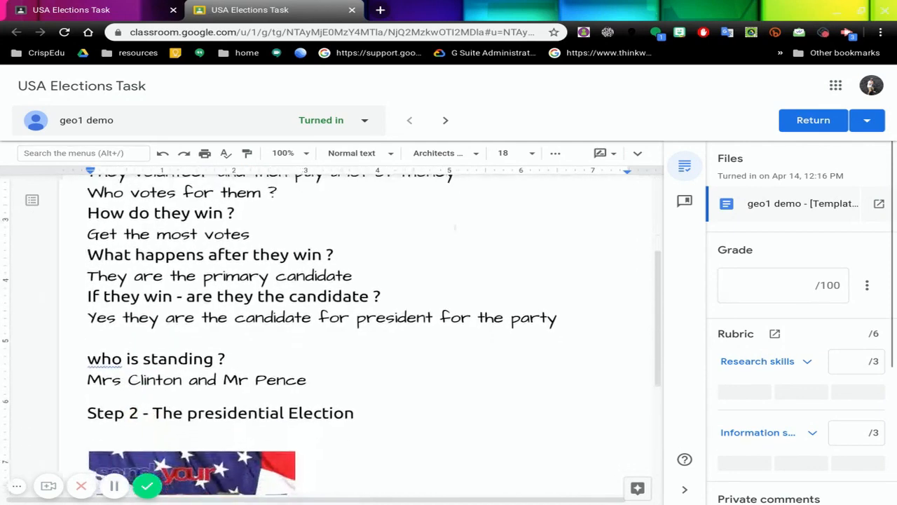
scroll(351, 333, up, 10)
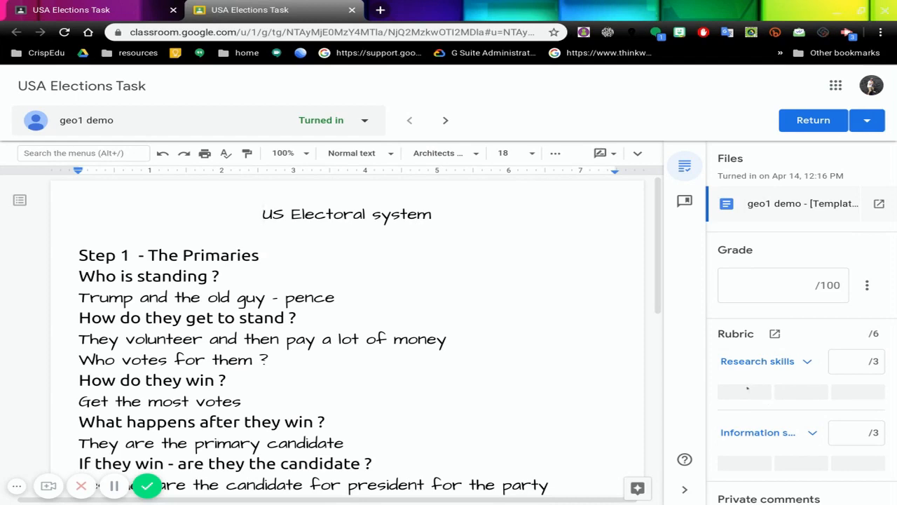
scroll(491, 252, down, 2)
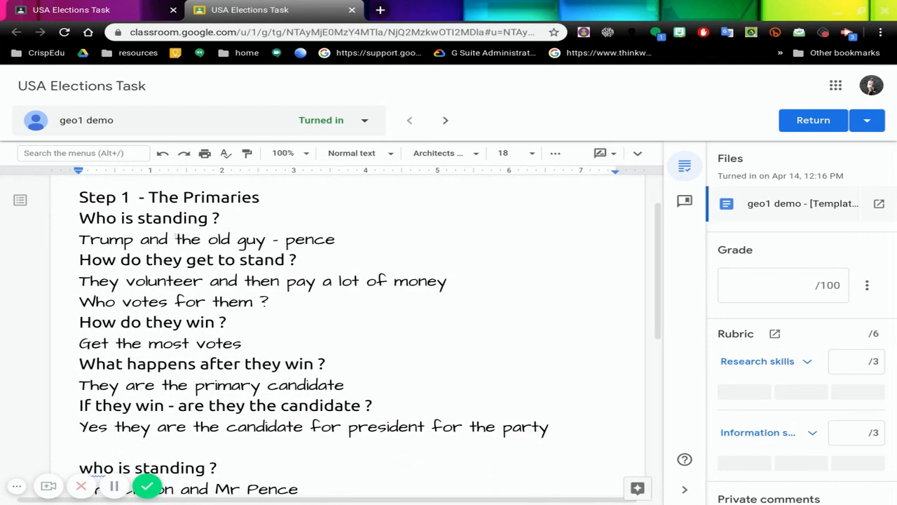
drag(174, 238, 266, 240)
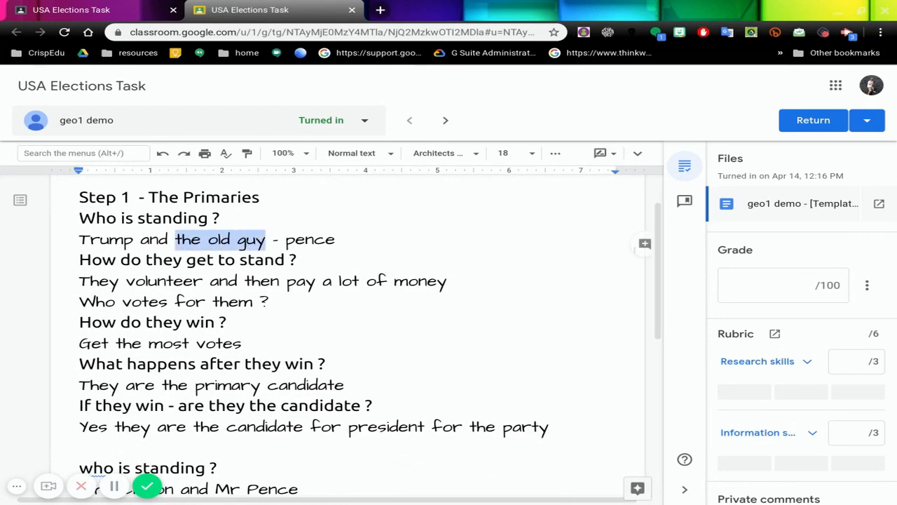
click(644, 244)
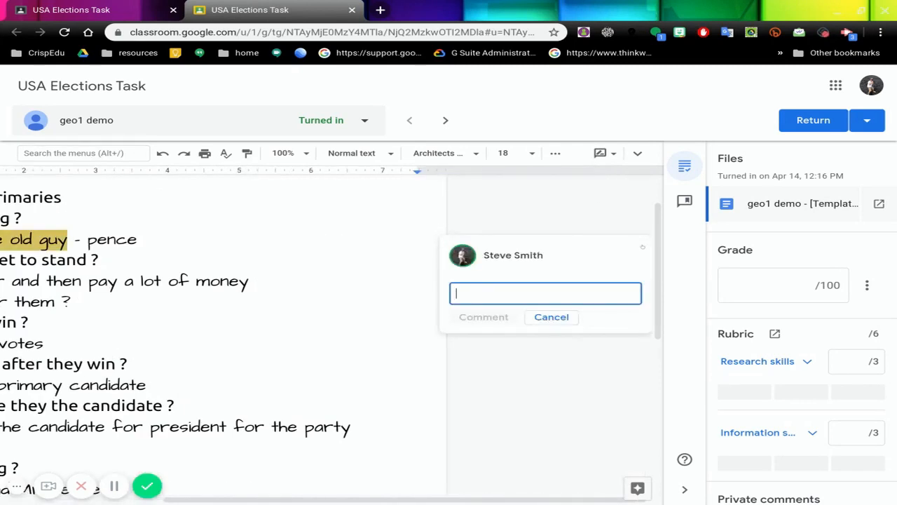
text(thi sis)
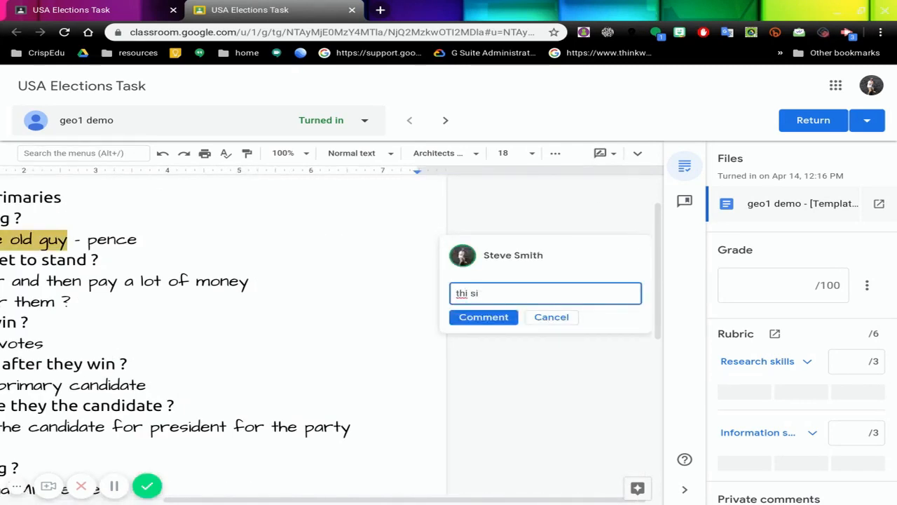
key(BackSpace)
key(BackSpace)
key(BackSpace)
text(s is not really helpful)
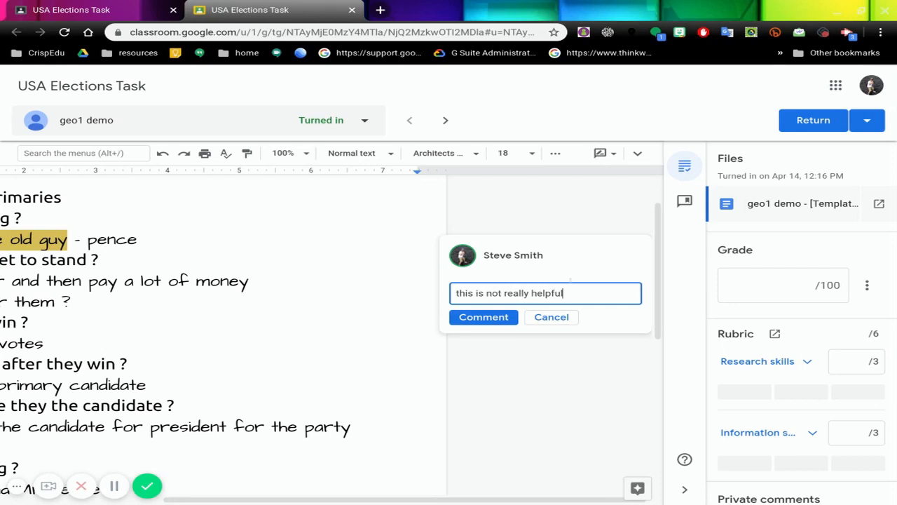
click(484, 317)
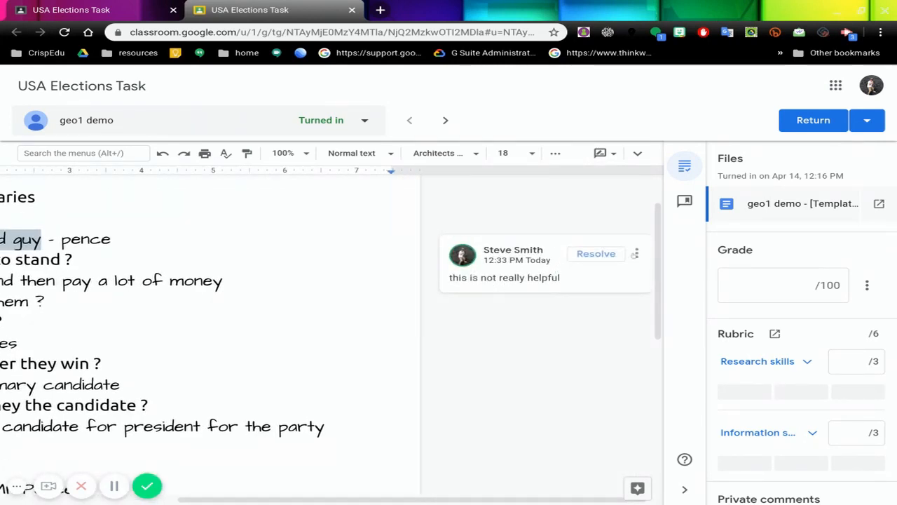
Step: Edit the comment on "the old guy" to mention the student's account before the existing text, and save it
click(636, 253)
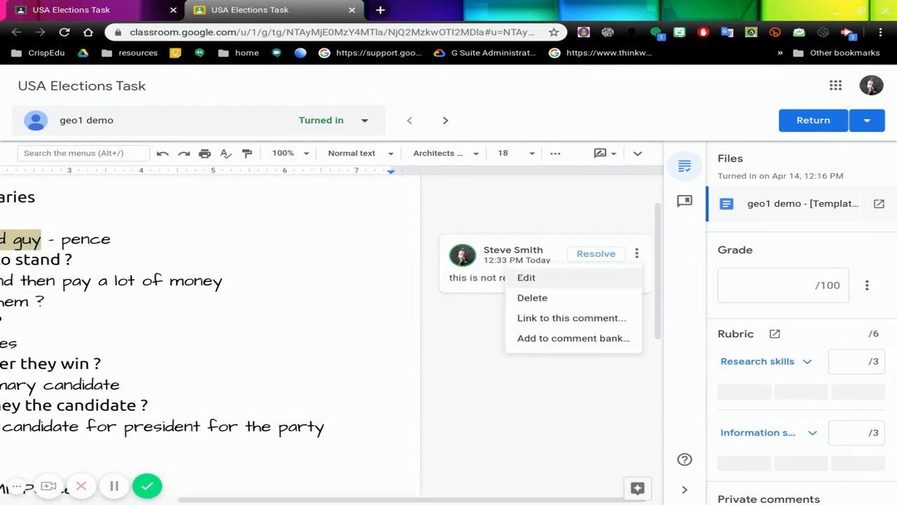
click(524, 277)
click(454, 280)
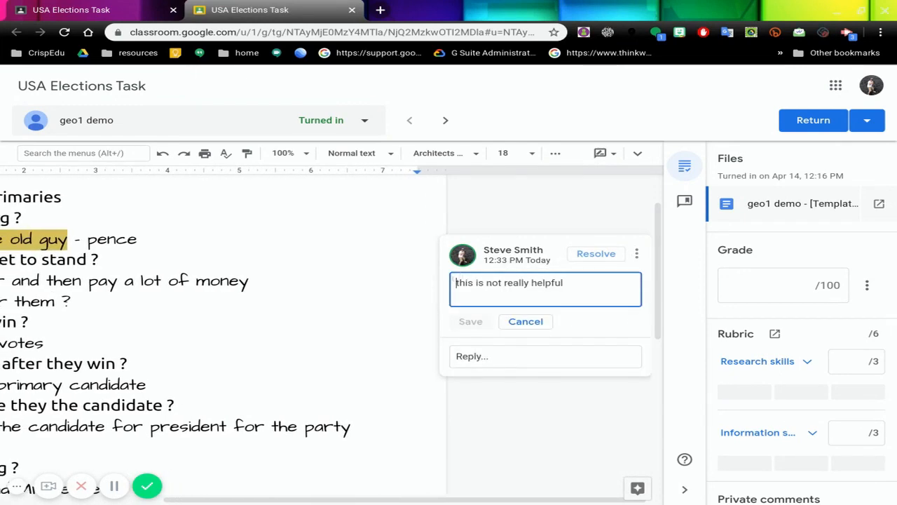
text(@)
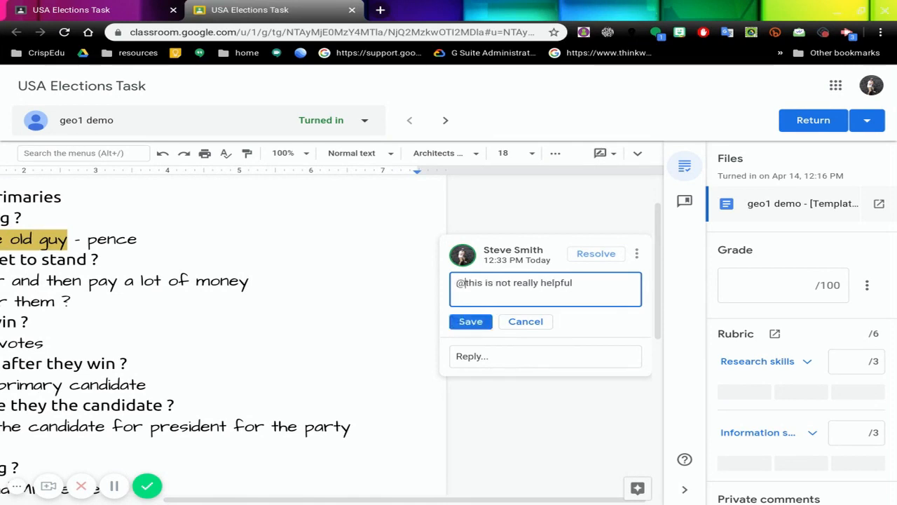
text(geo )
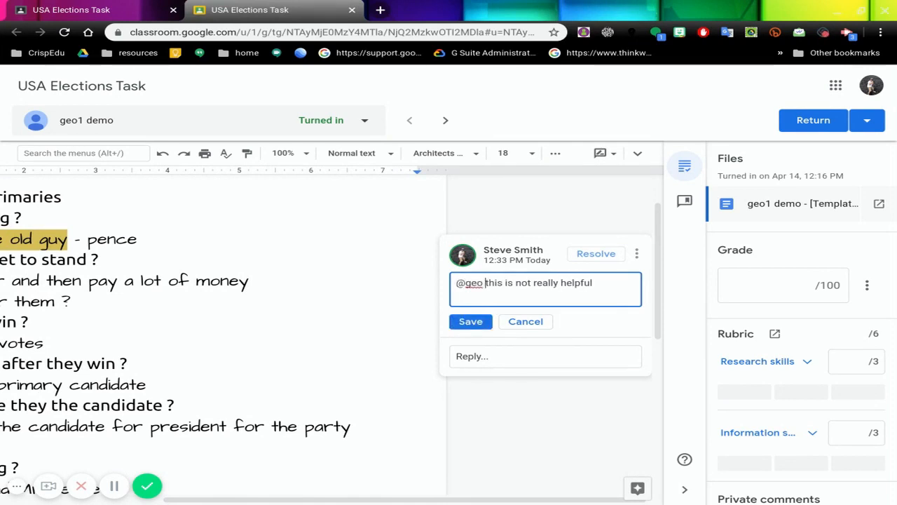
text(1)
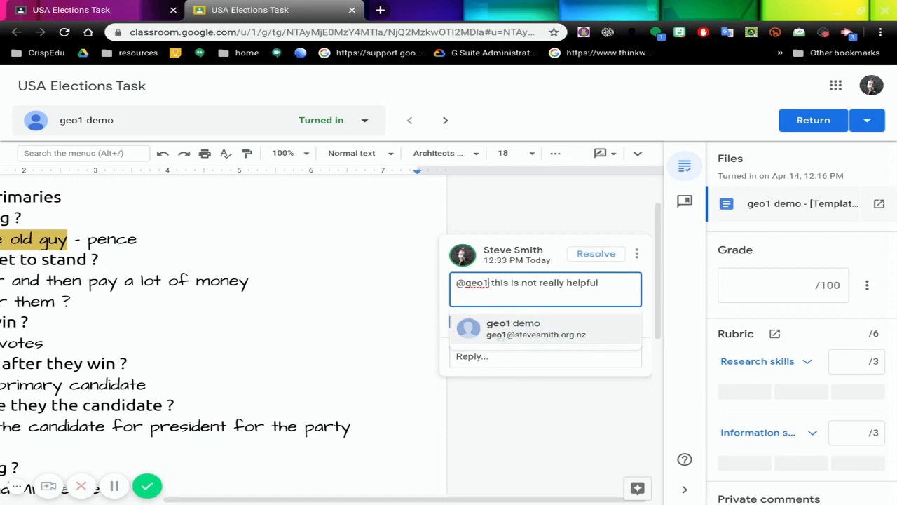
click(510, 333)
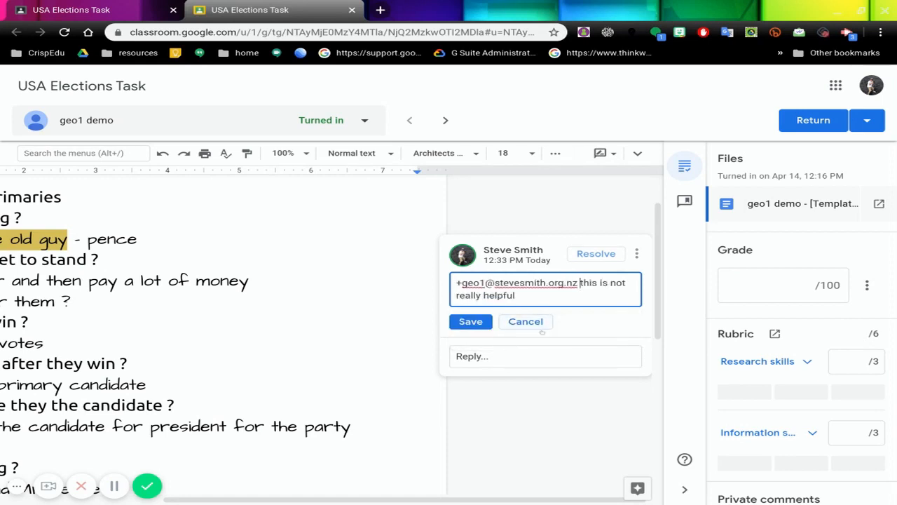
click(468, 321)
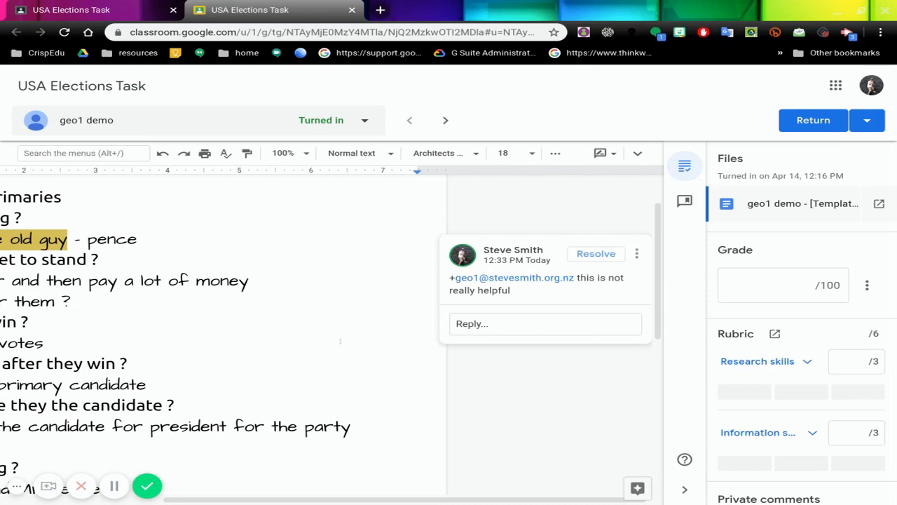
Step: Add the comment "great picture ! nice find" to the vote picture under the Step 2 heading
scroll(341, 341, left, 3)
scroll(340, 341, right, 3)
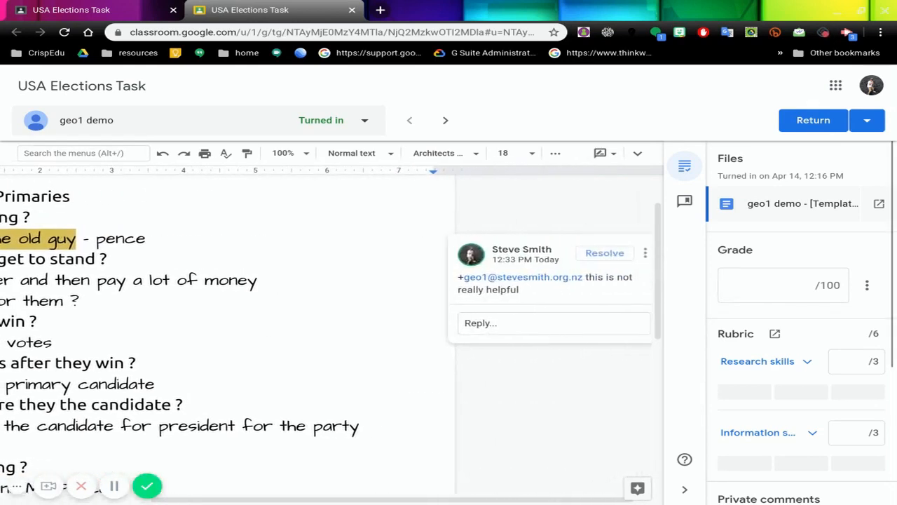
scroll(341, 341, right, 1)
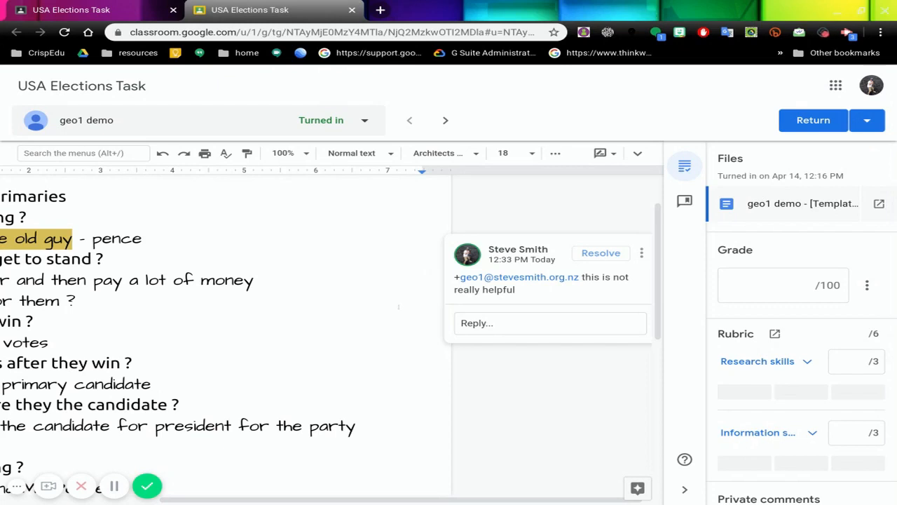
scroll(399, 306, left, 3)
scroll(399, 306, down, 3)
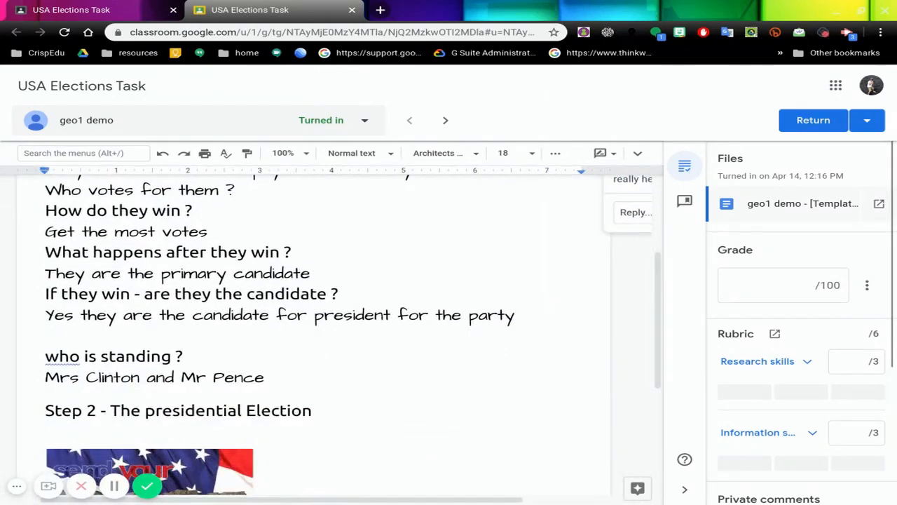
scroll(341, 335, down, 3)
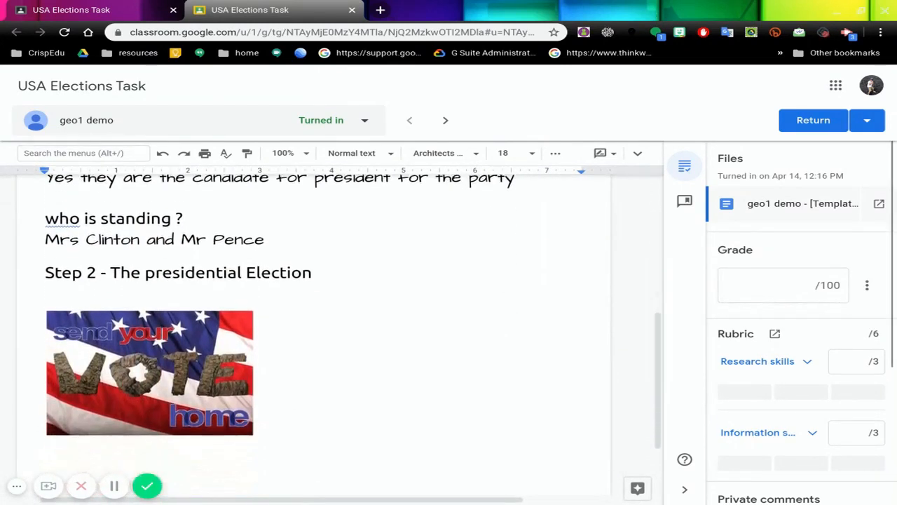
scroll(246, 301, down, 2)
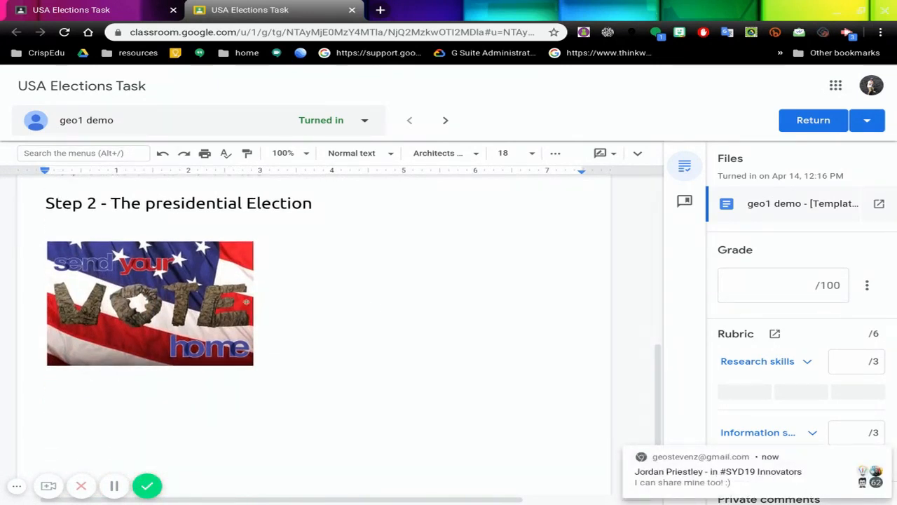
click(882, 456)
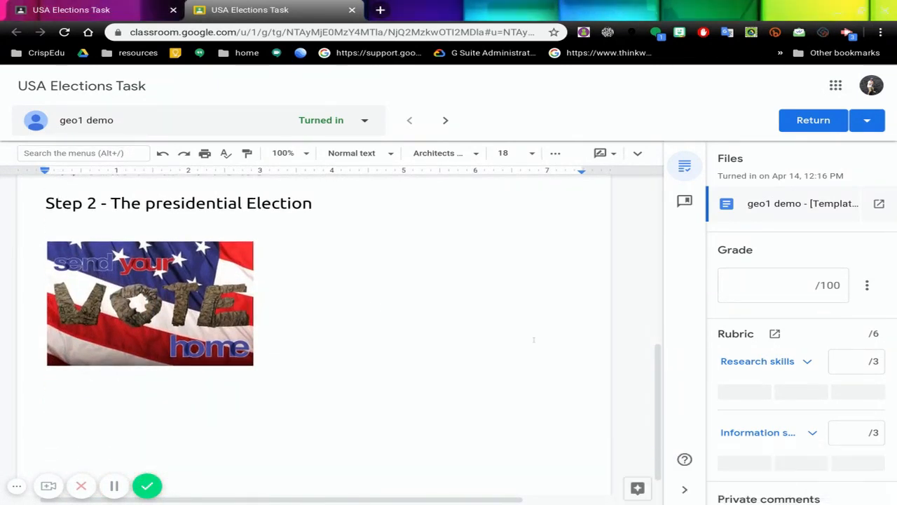
click(186, 299)
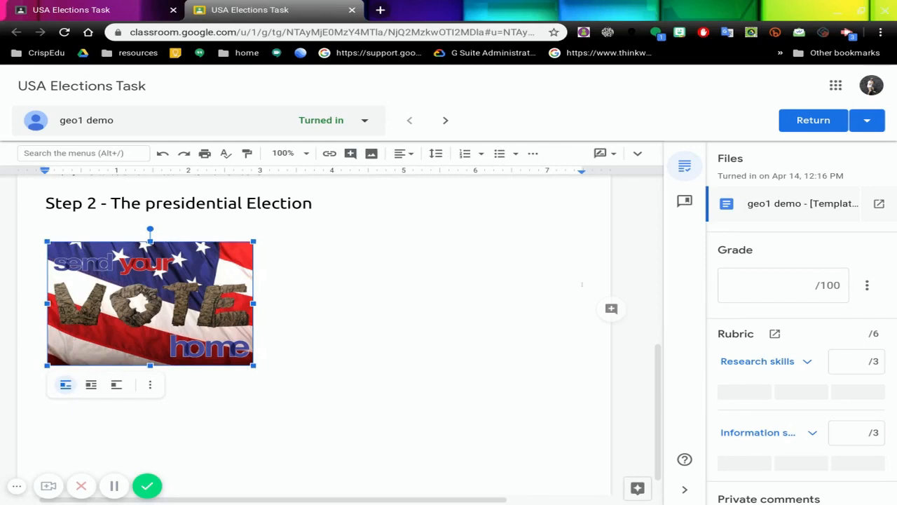
click(612, 308)
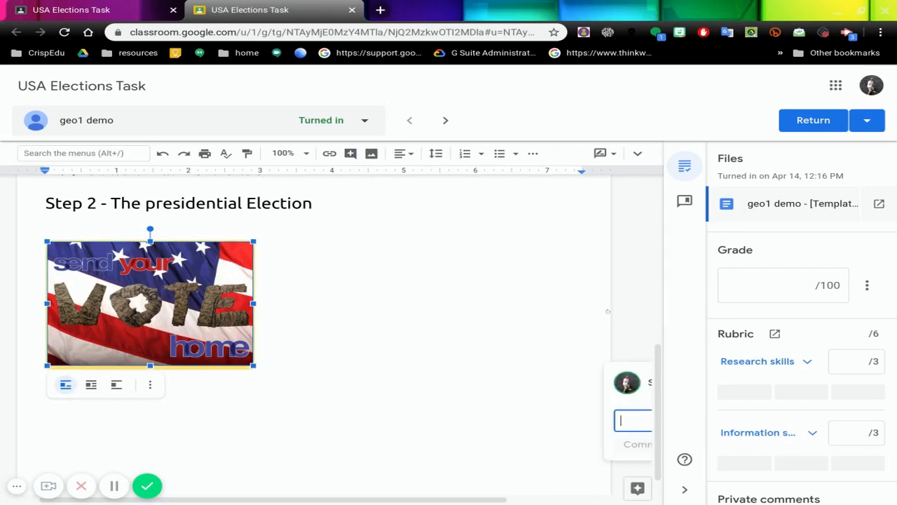
text(gre)
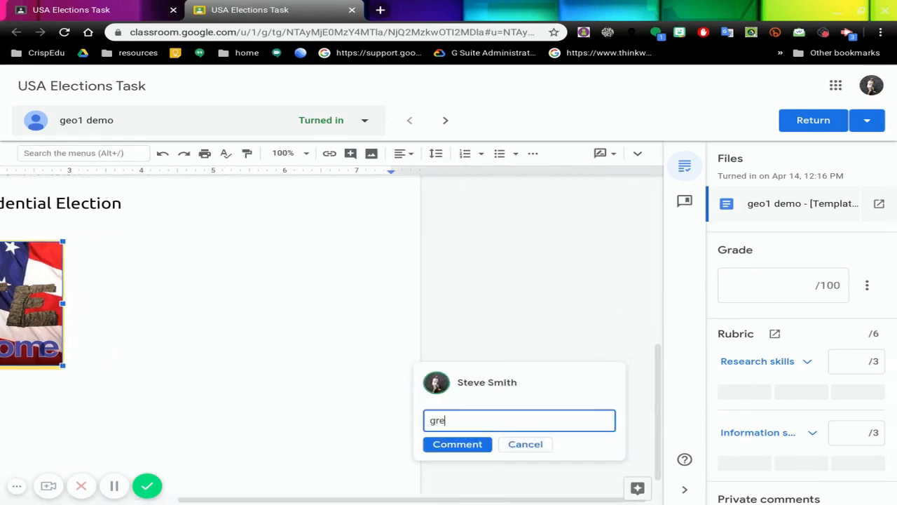
text(at picture ! nice )
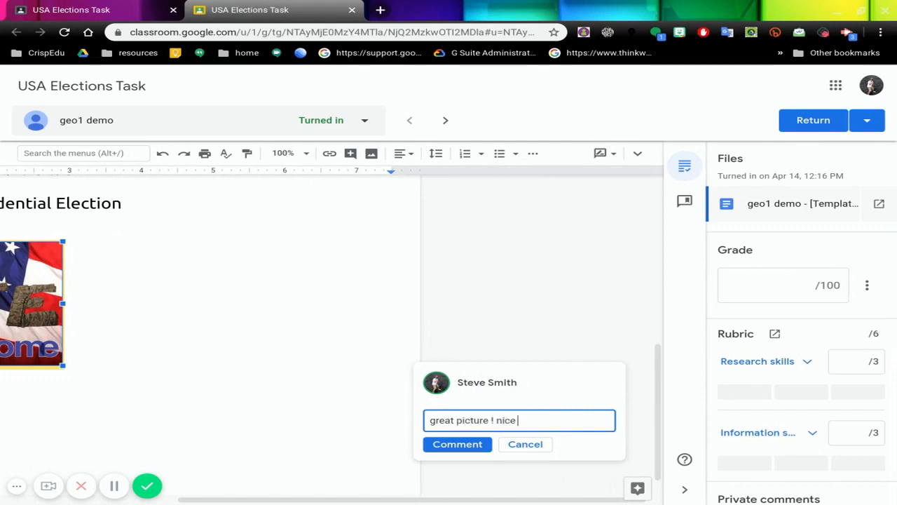
text(find)
click(475, 445)
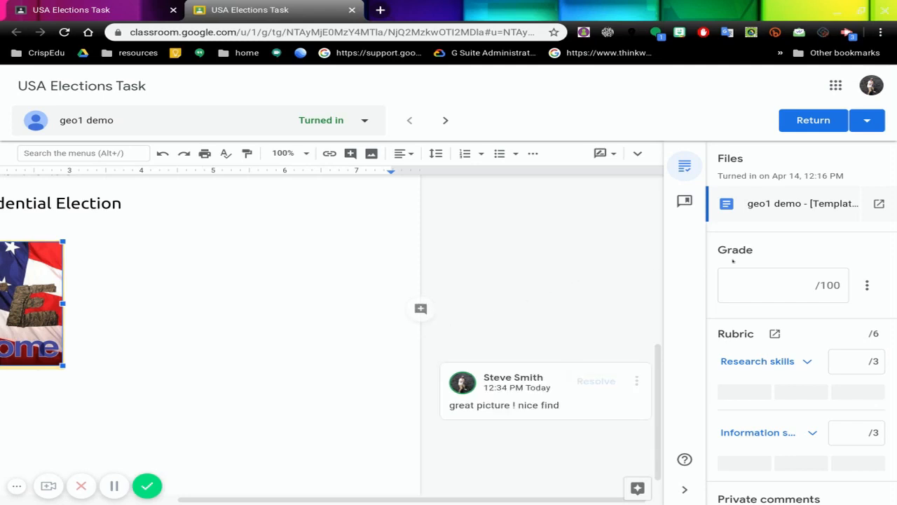
Step: Score the submission 2 out of 3 on both rubric criteria, Research skills and the information criterion below it
scroll(763, 253, down, 1)
scroll(762, 254, down, 3)
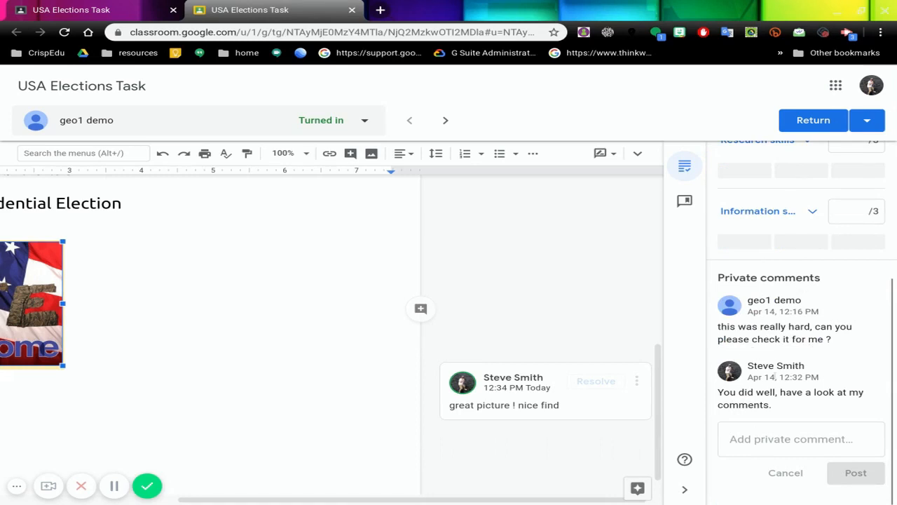
scroll(775, 407, up, 3)
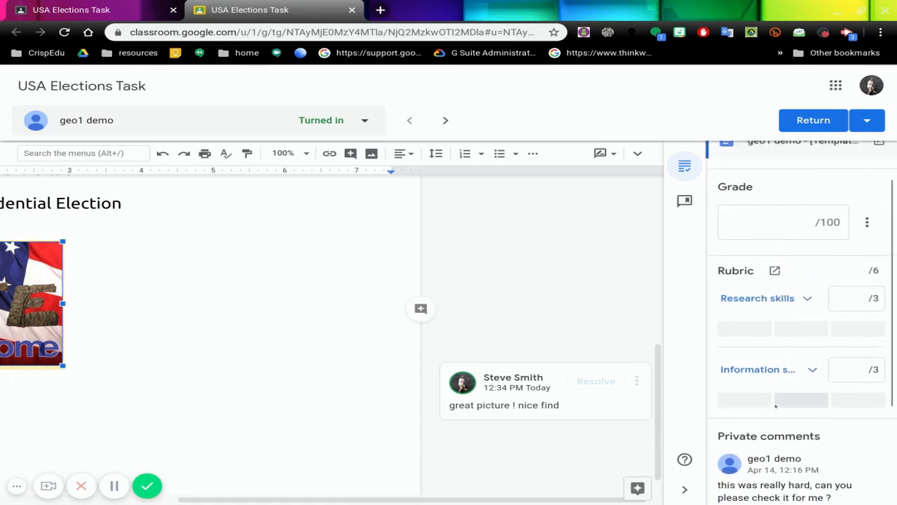
scroll(801, 413, down, 1)
click(794, 337)
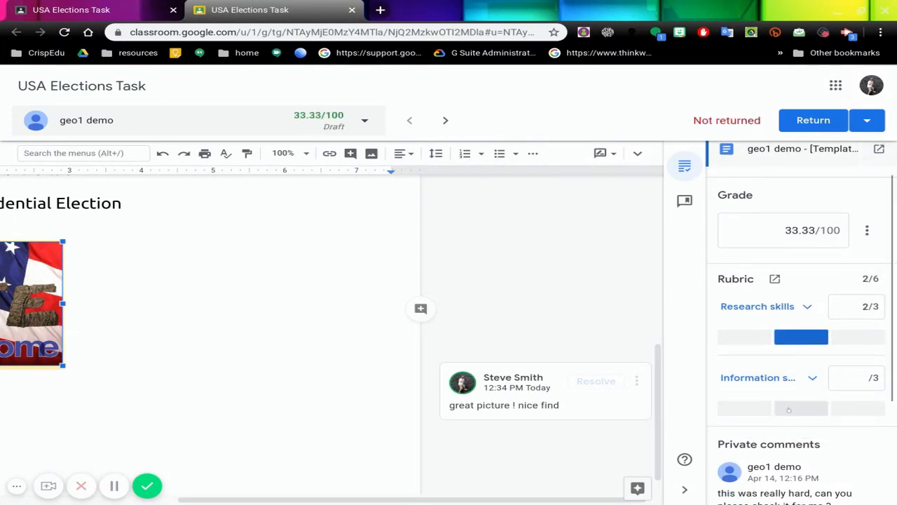
click(793, 411)
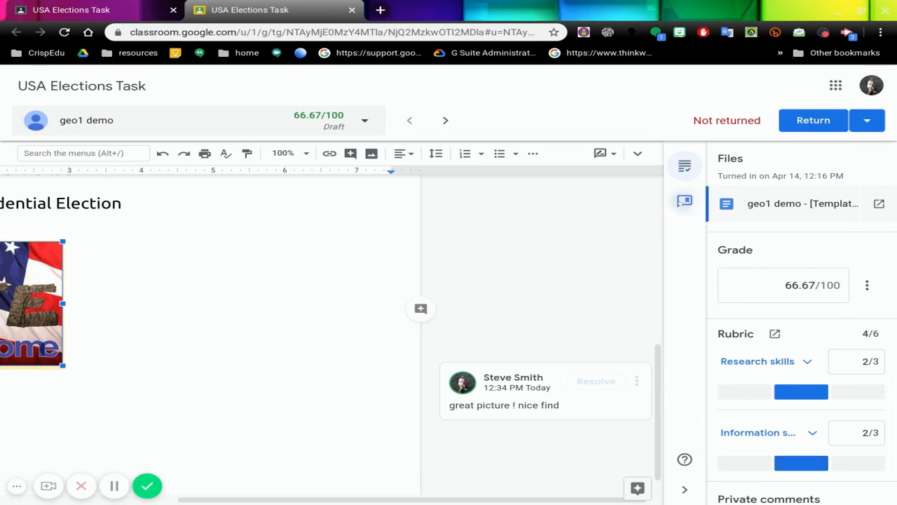
Step: Open the comment bank and go through its introductory tips to the end
click(684, 201)
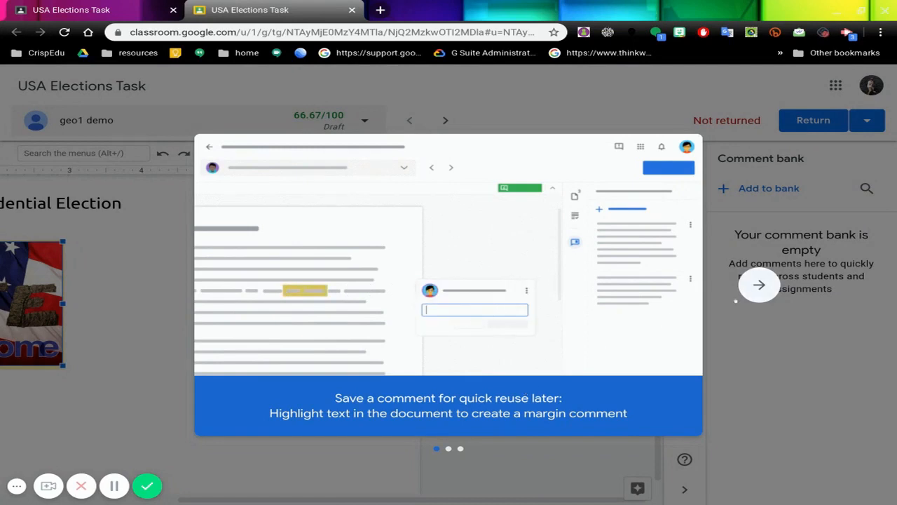
click(759, 285)
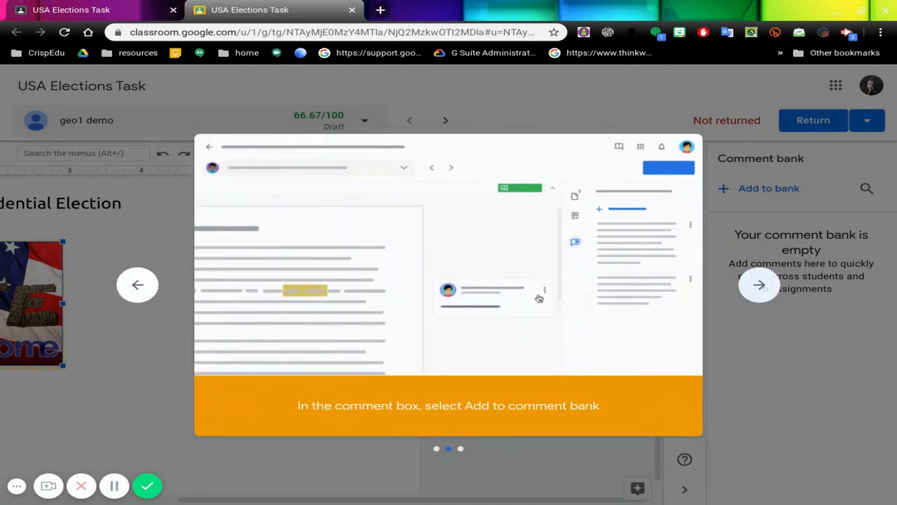
click(759, 284)
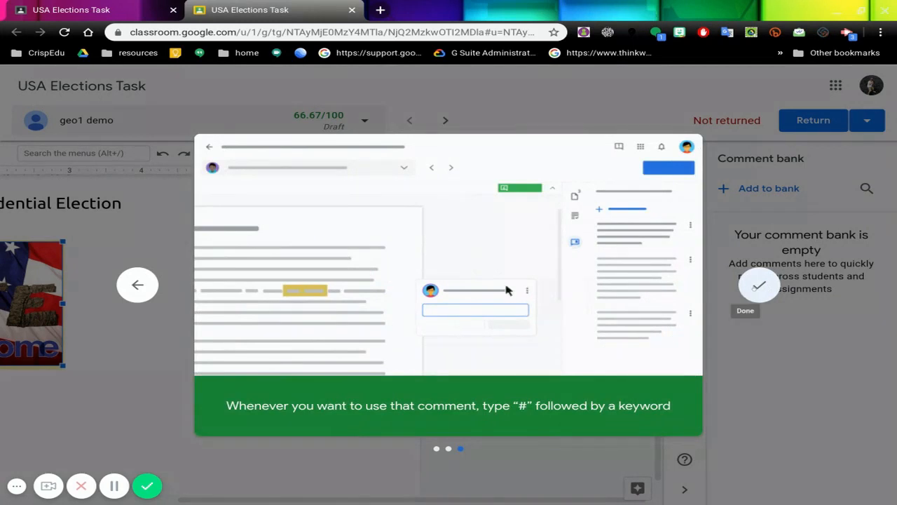
click(759, 284)
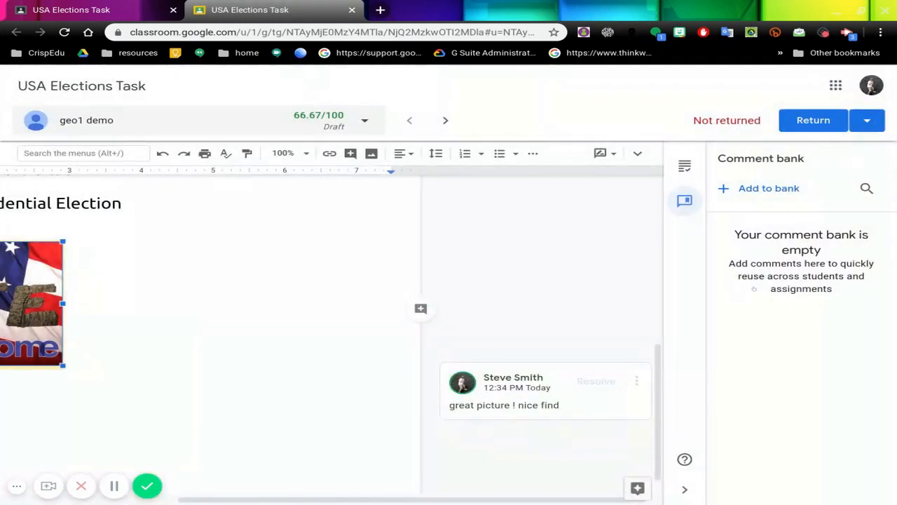
Step: Add the reusable comment "Nice work - good information" to the comment bank
click(759, 189)
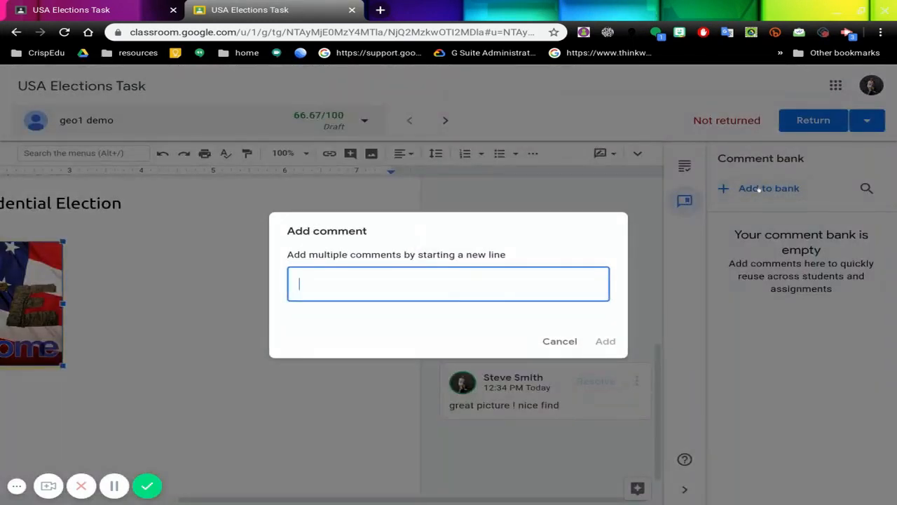
text(Nice work - )
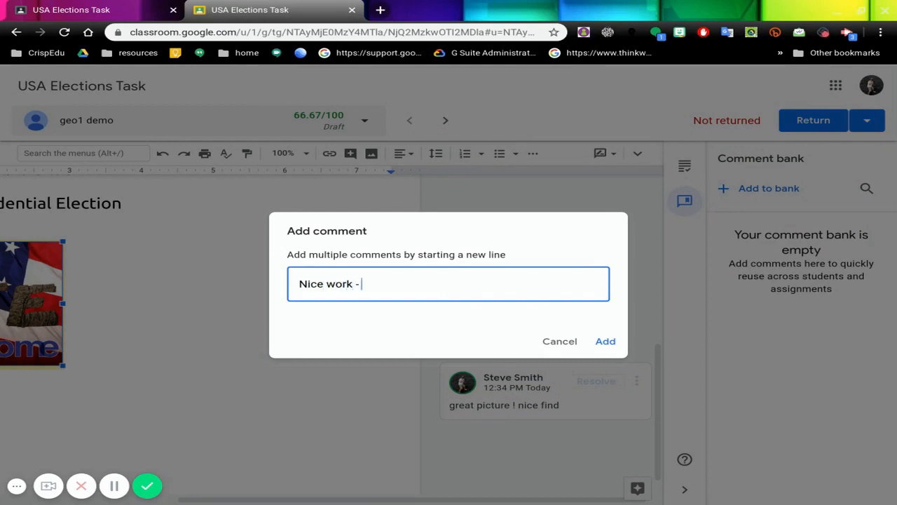
text(good informati)
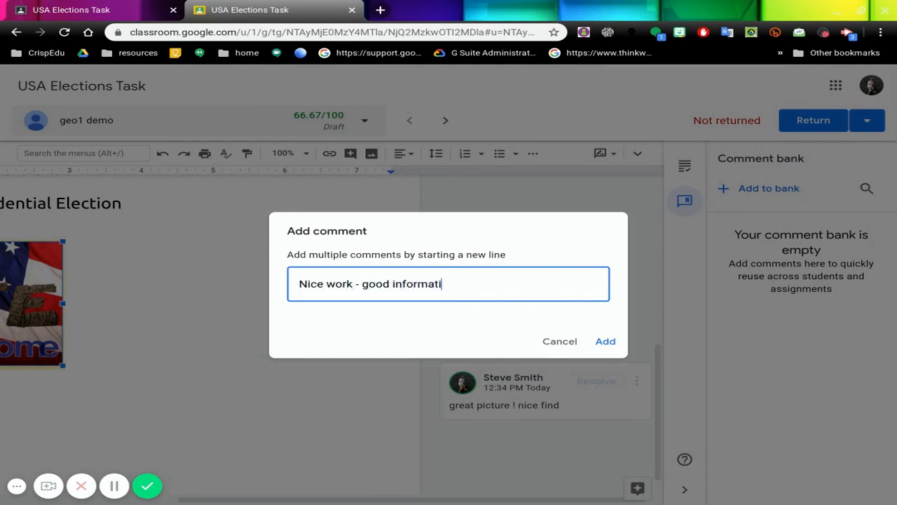
text(on)
click(605, 341)
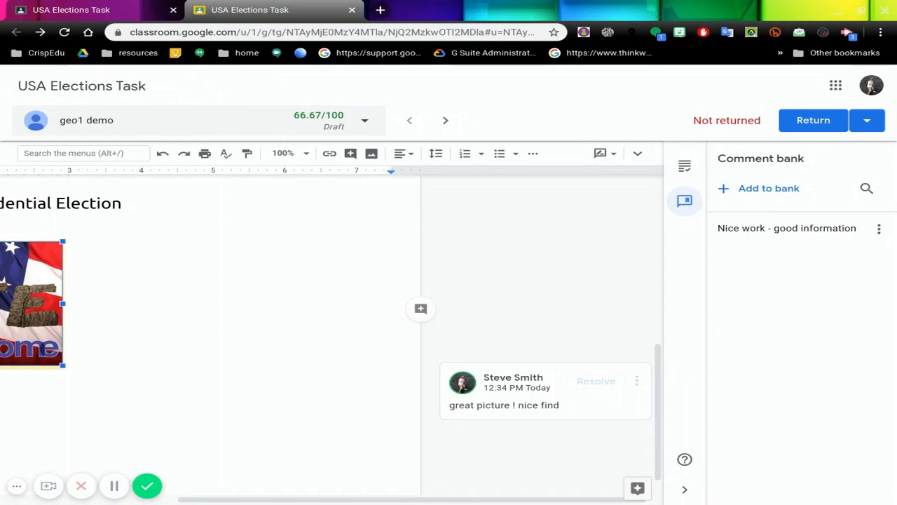
Step: Copy "Nice work - good information" from the comment bank and use it to comment "Nice work - good" on the answer "Get the most votes"
click(879, 229)
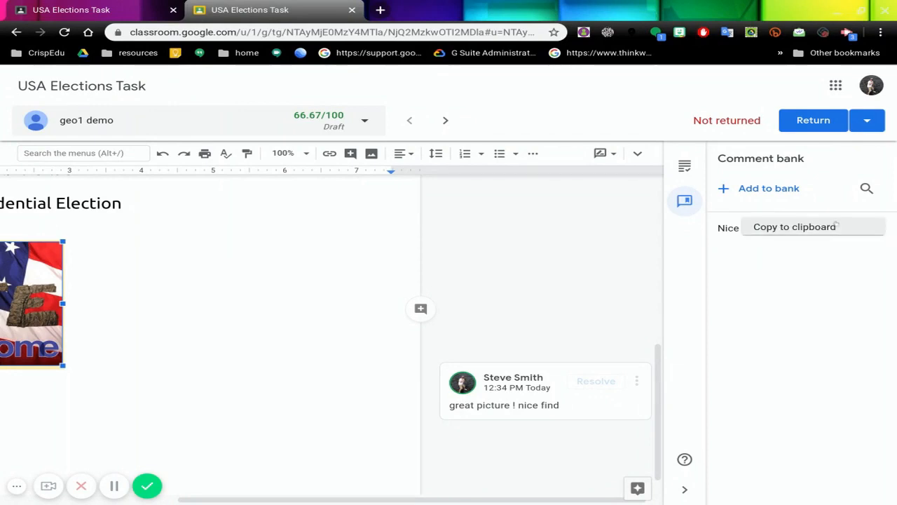
click(836, 227)
scroll(307, 260, down, 1)
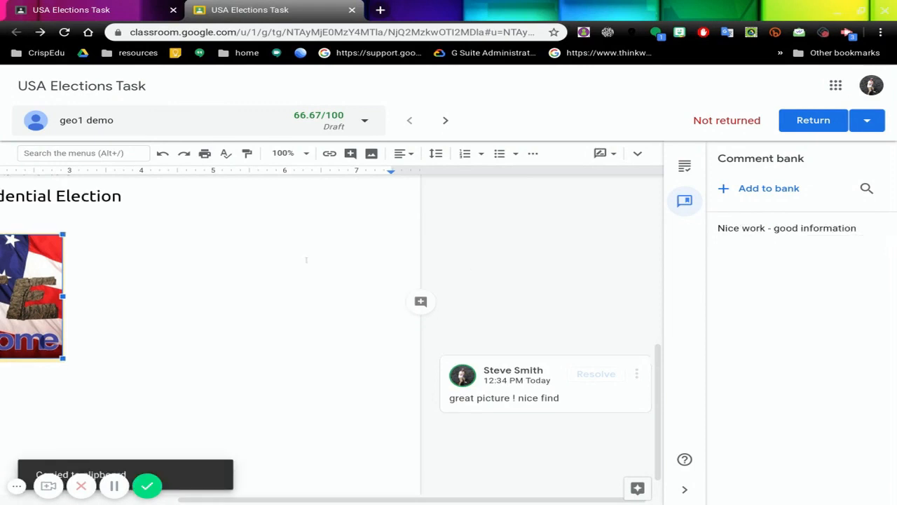
scroll(306, 260, up, 5)
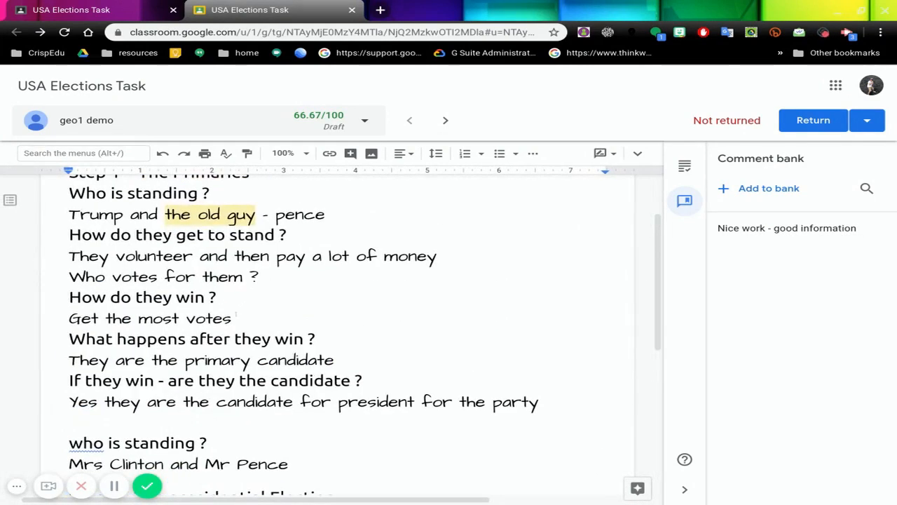
drag(233, 318, 68, 319)
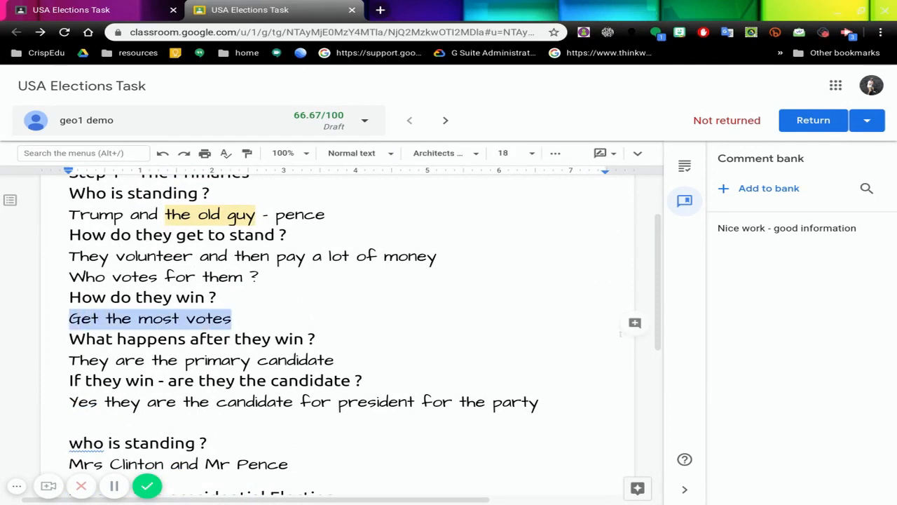
click(635, 322)
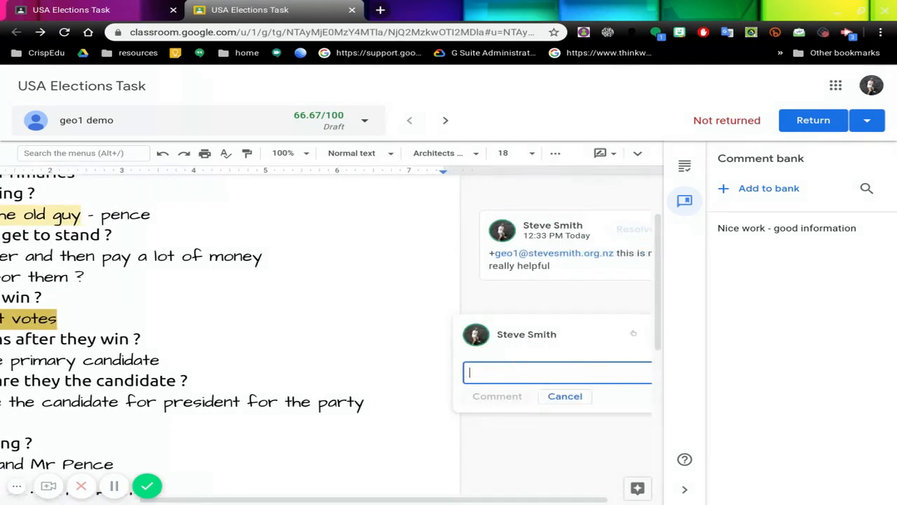
key(ctrl+v)
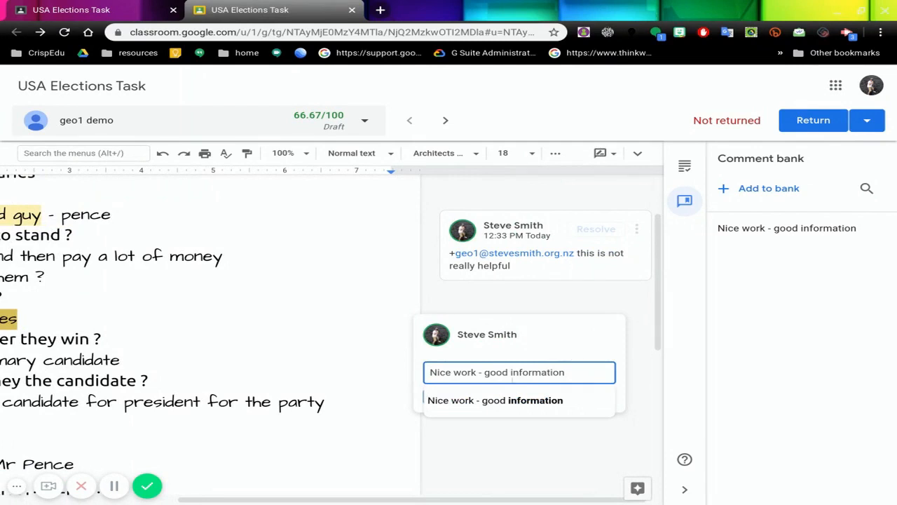
click(496, 400)
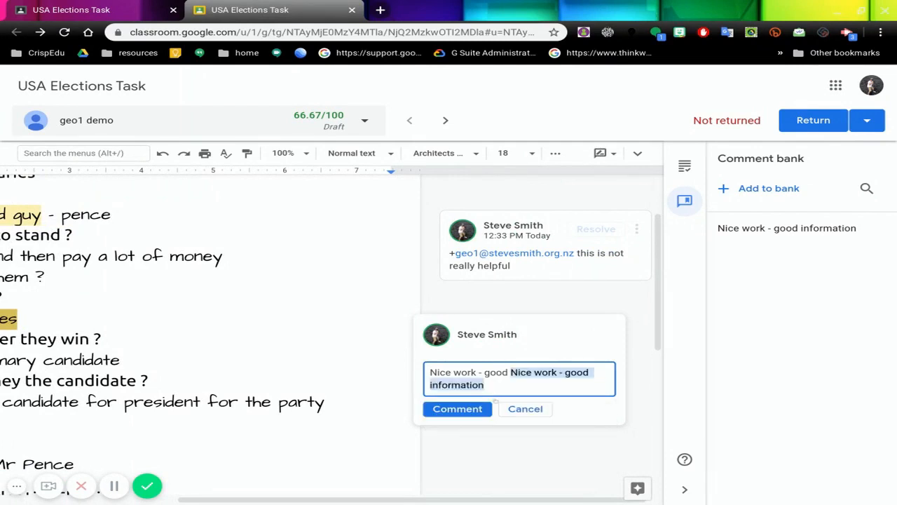
key(BackSpace)
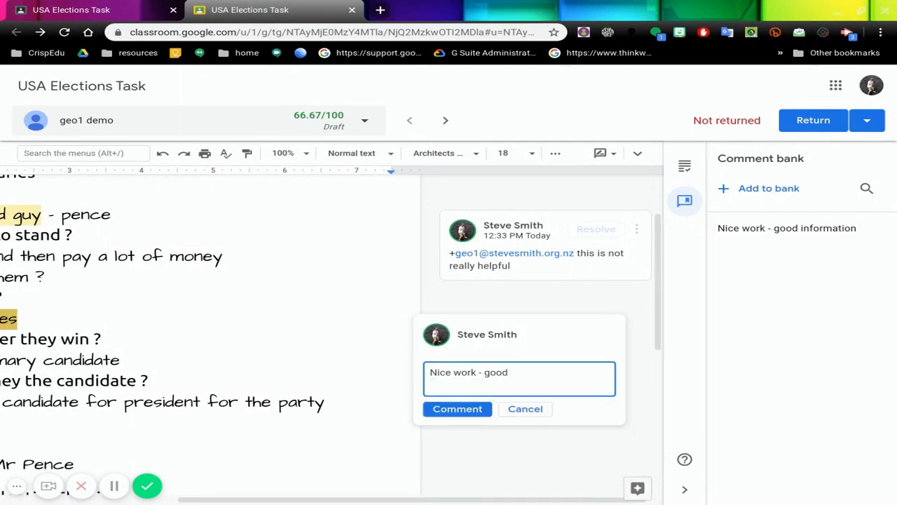
click(457, 408)
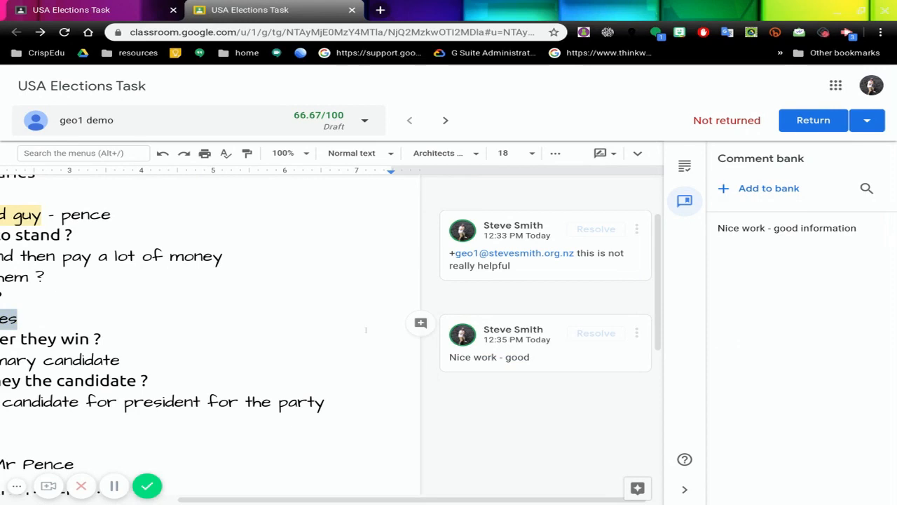
Step: Look over the marked document, the options for returning one or multiple submissions, and the list of students assigned the task
scroll(366, 330, left, 3)
scroll(366, 330, down, 1)
scroll(366, 331, up, 2)
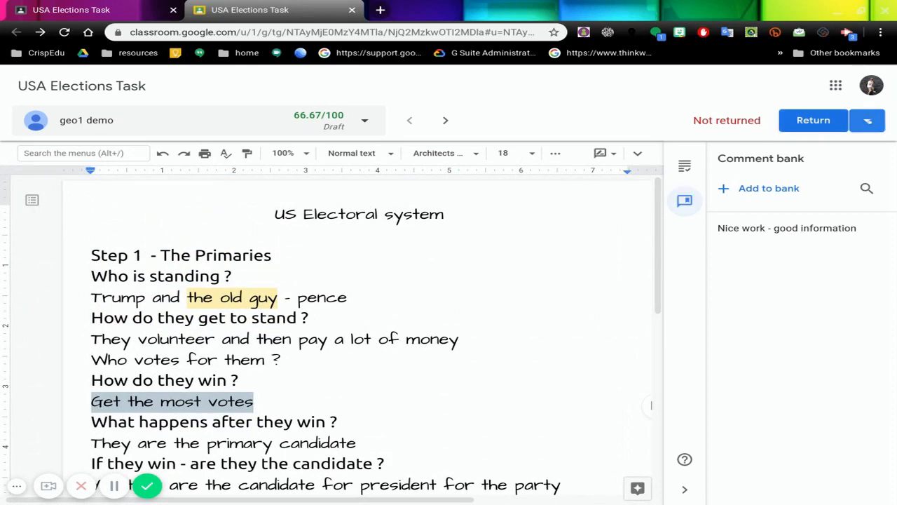
click(868, 121)
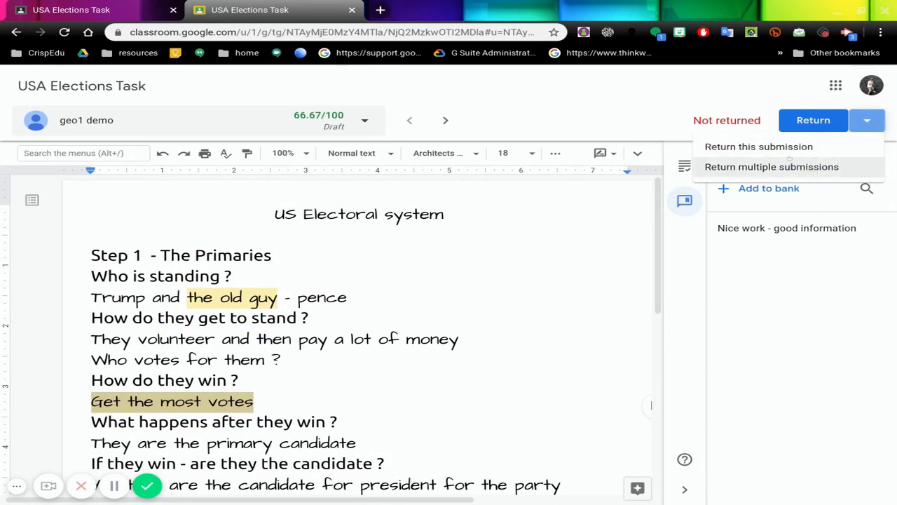
click(813, 120)
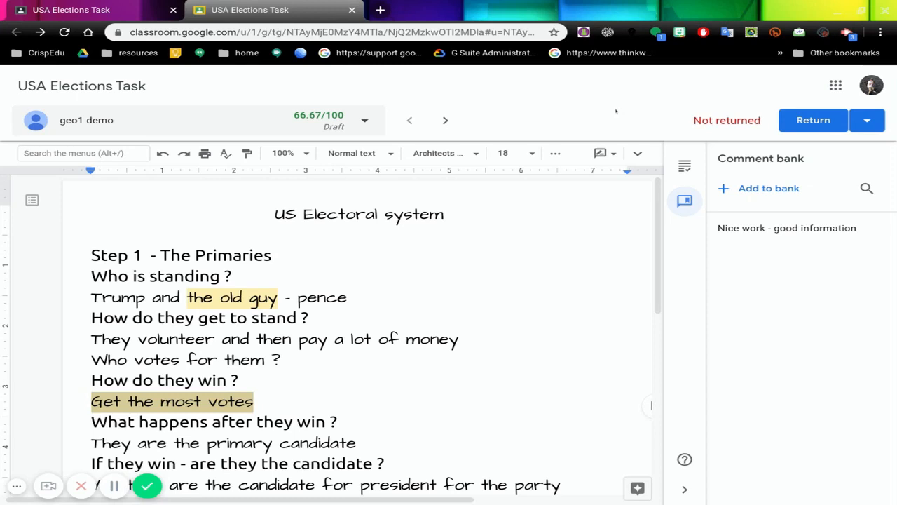
click(365, 121)
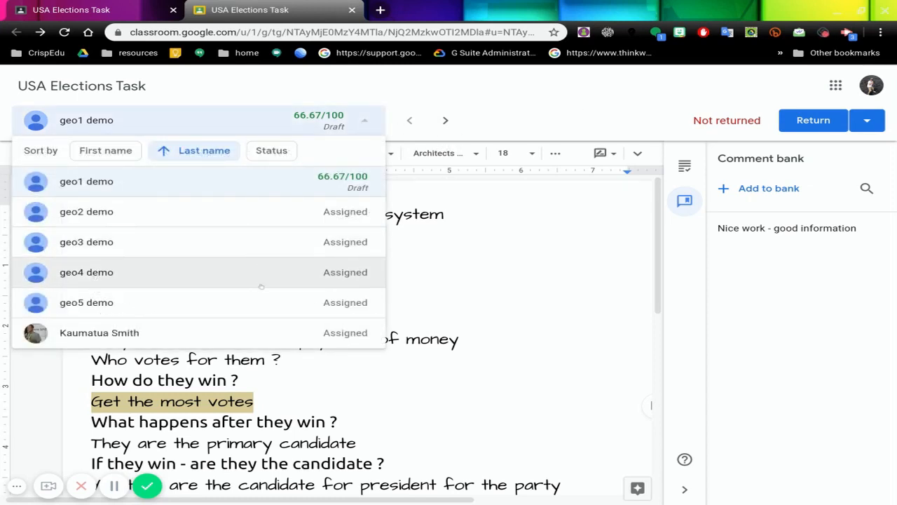
click(435, 91)
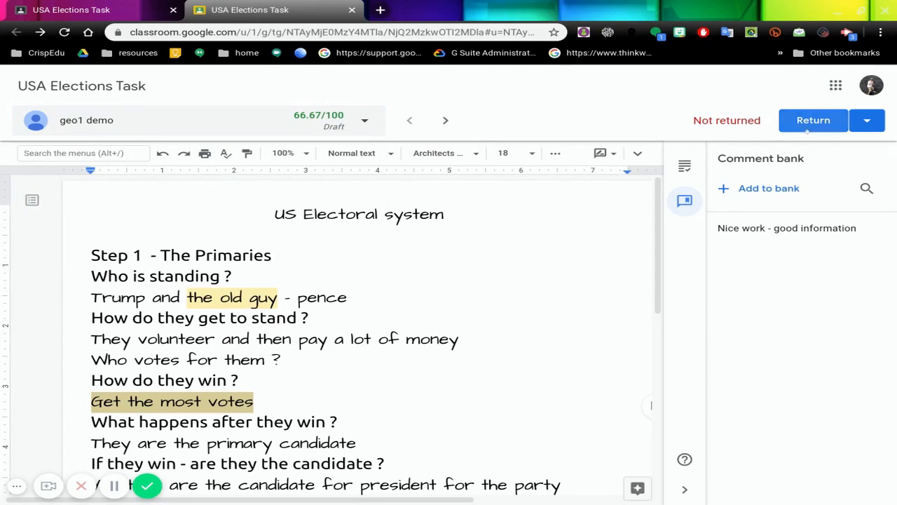
Step: Return the graded USA Elections Task submission to the student and confirm the return
click(807, 124)
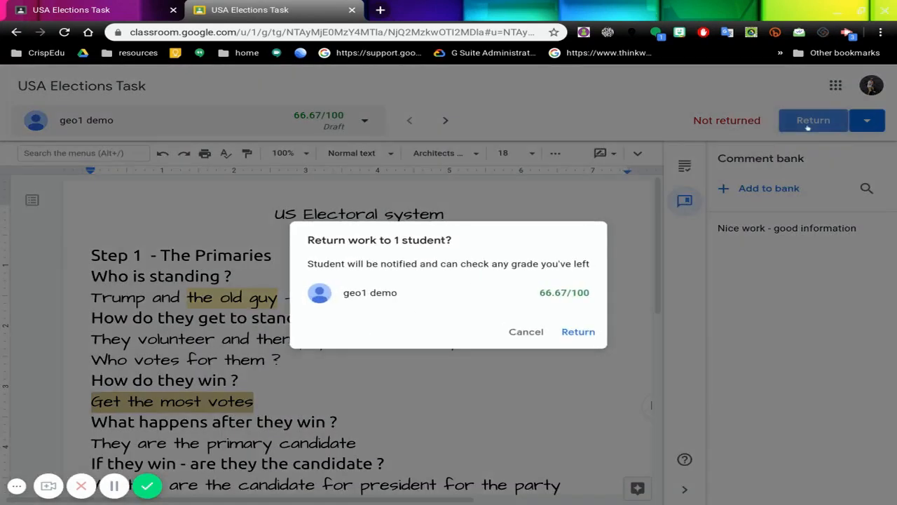
click(564, 332)
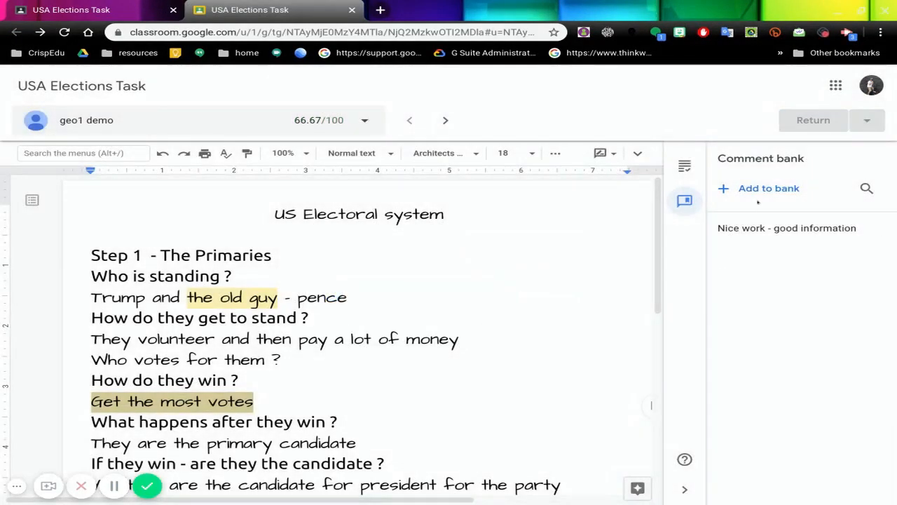
scroll(478, 282, down, 4)
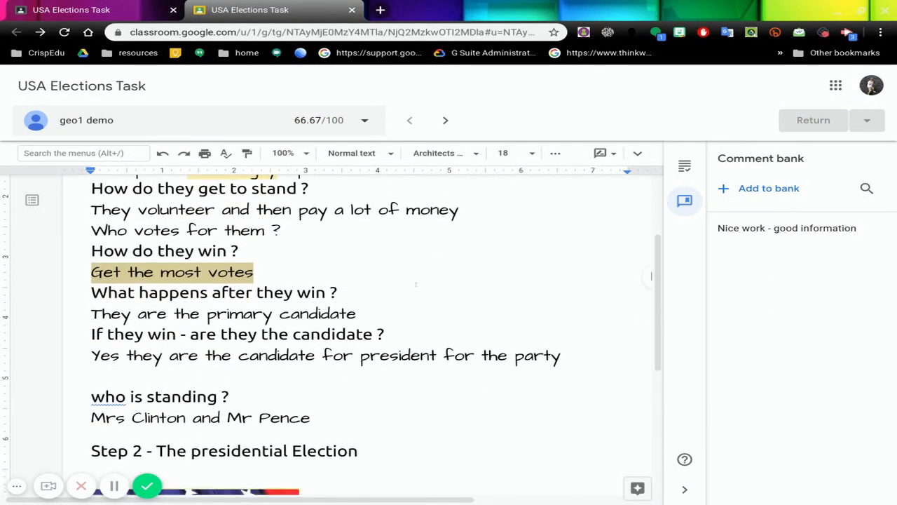
Step: Review the returned submission's grade, rubric scores and private comments in the grading view and on the assignment's Student work page
click(684, 166)
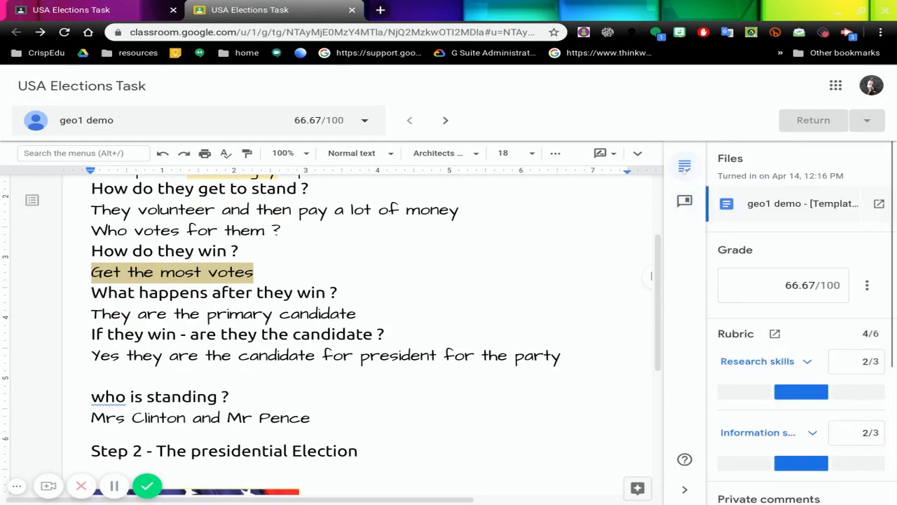
scroll(774, 289, down, 4)
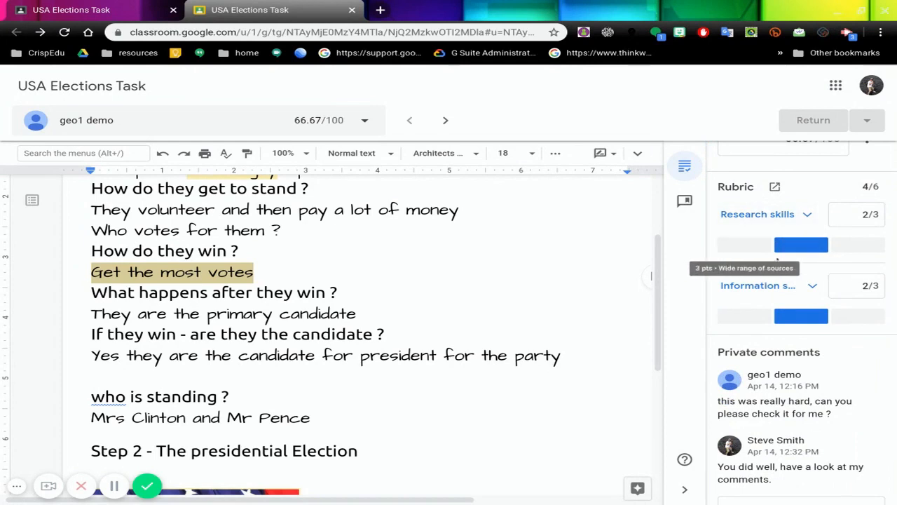
scroll(796, 311, down, 2)
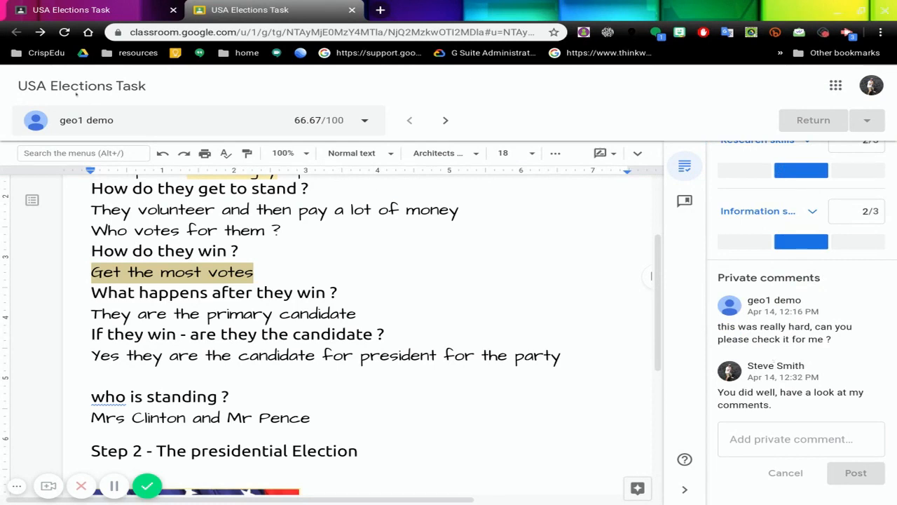
click(96, 14)
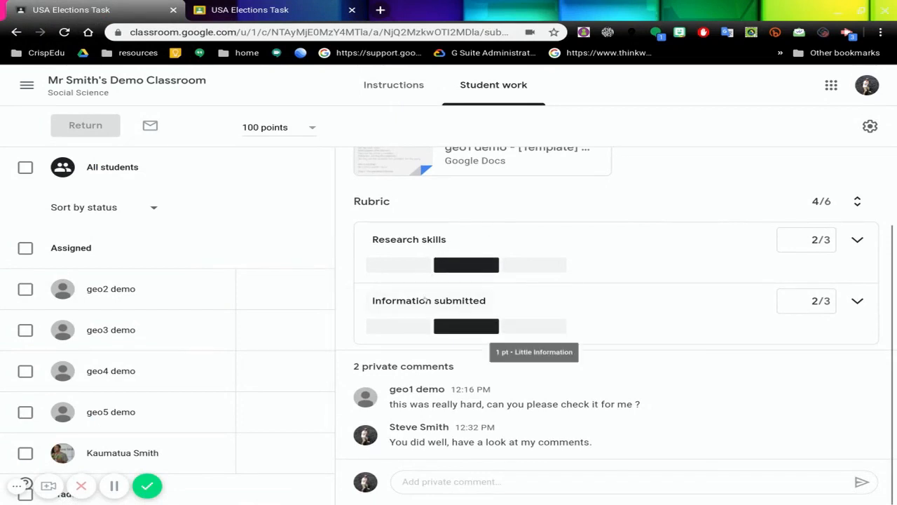
scroll(588, 251, up, 2)
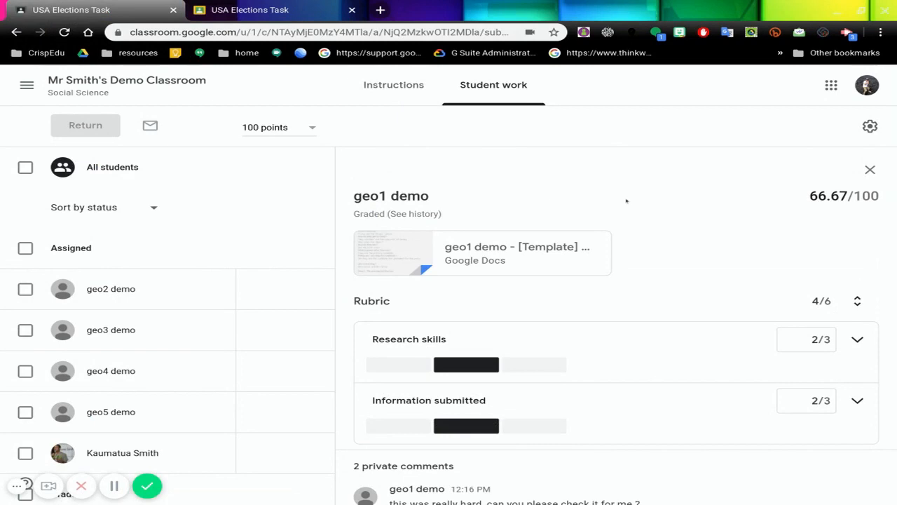
Step: View the USA Elections Task instructions, return to the class's main page and open the class Grades
click(393, 85)
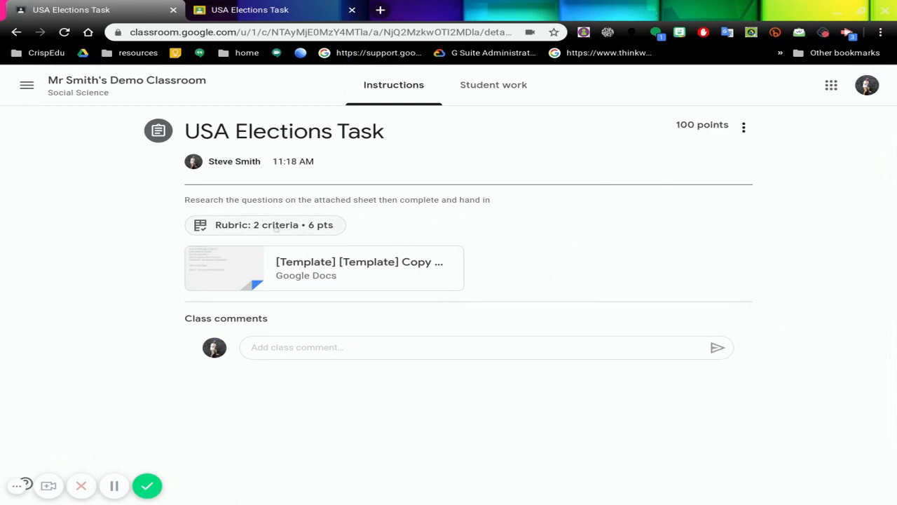
click(161, 89)
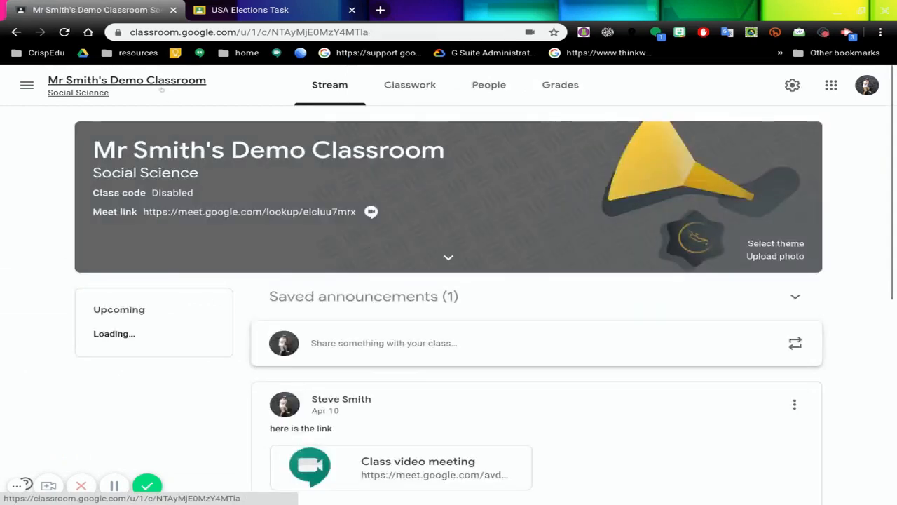
click(554, 88)
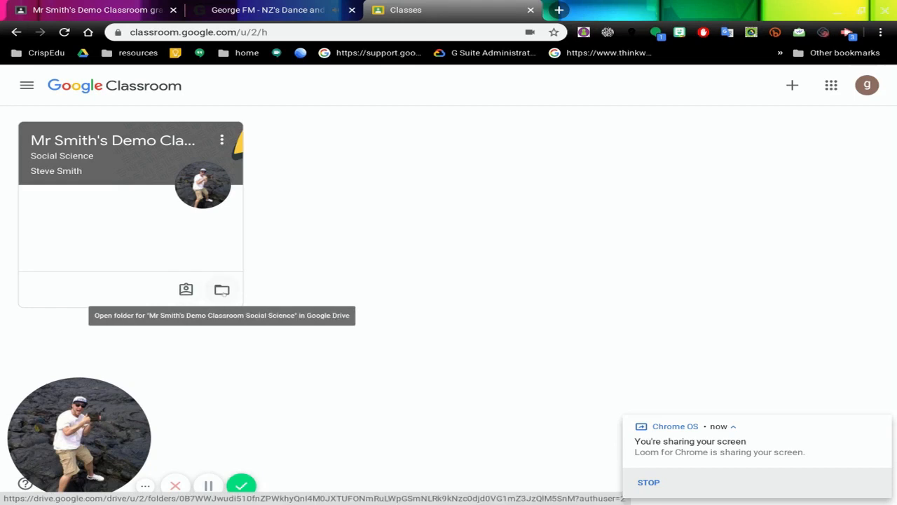
Step: In the student's Classroom account, open the full details of the USA Elections Task from the class work list and dismiss the pop-ups
click(185, 289)
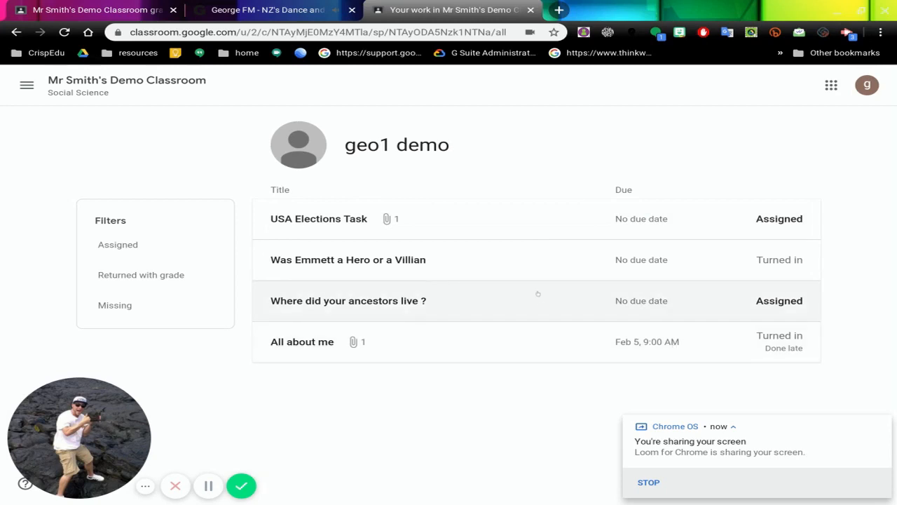
click(513, 223)
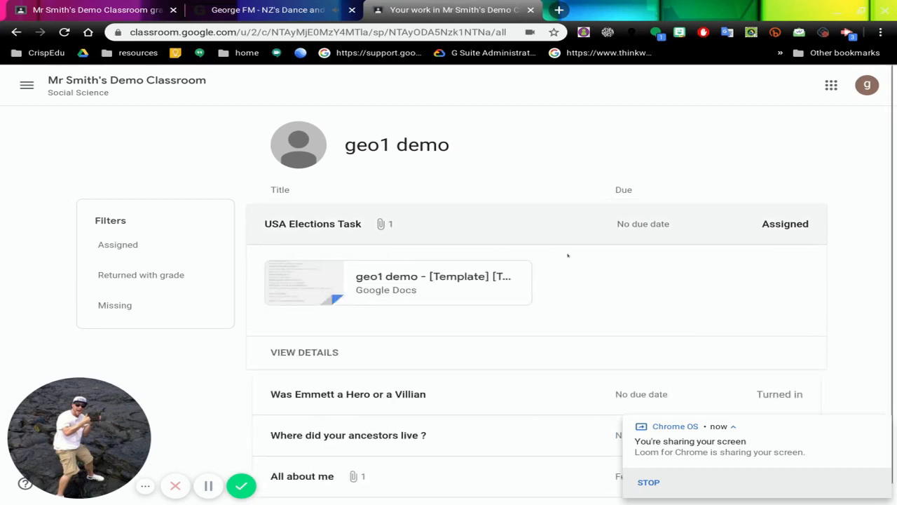
scroll(609, 277, down, 1)
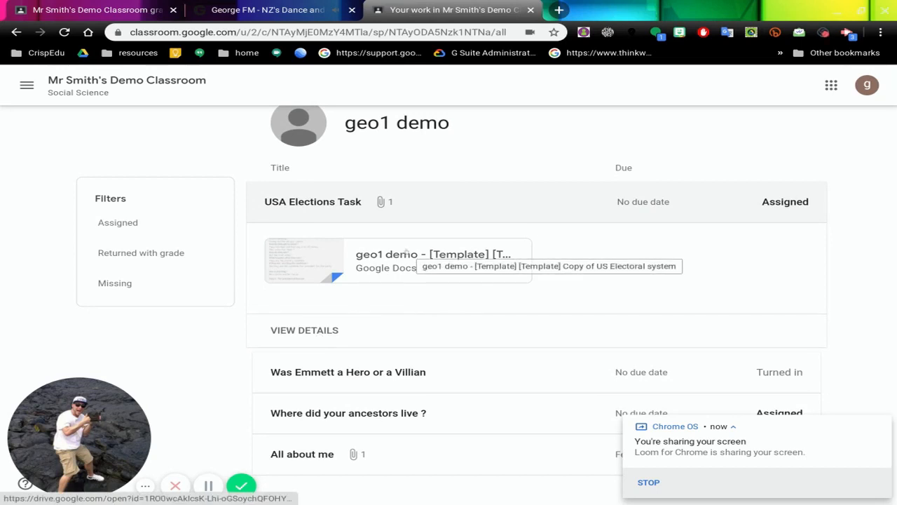
click(320, 331)
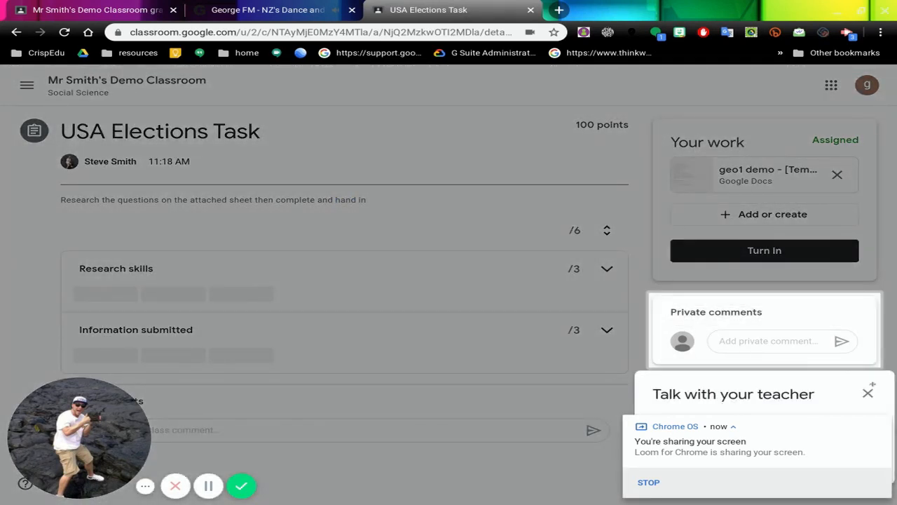
click(868, 393)
click(881, 424)
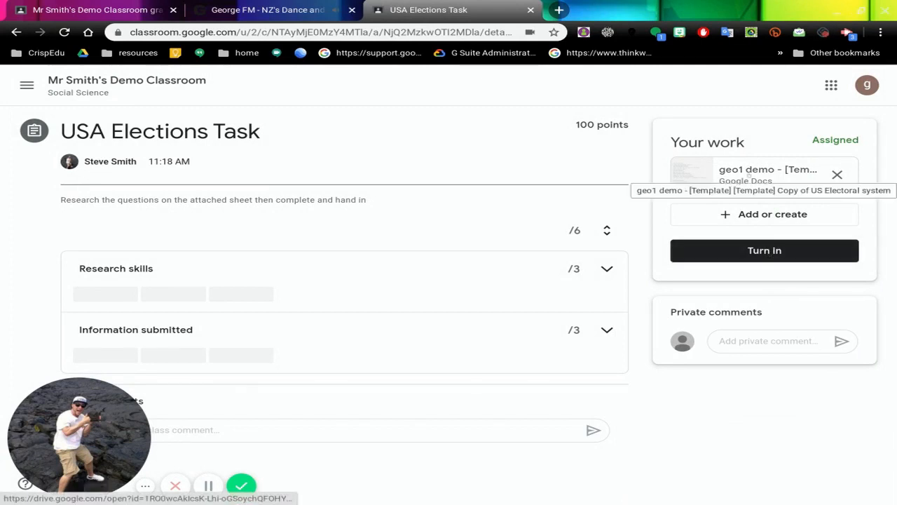
Step: Open the student's attached US Electoral system document in a new tab and look through it down to the vote picture
right_click(747, 175)
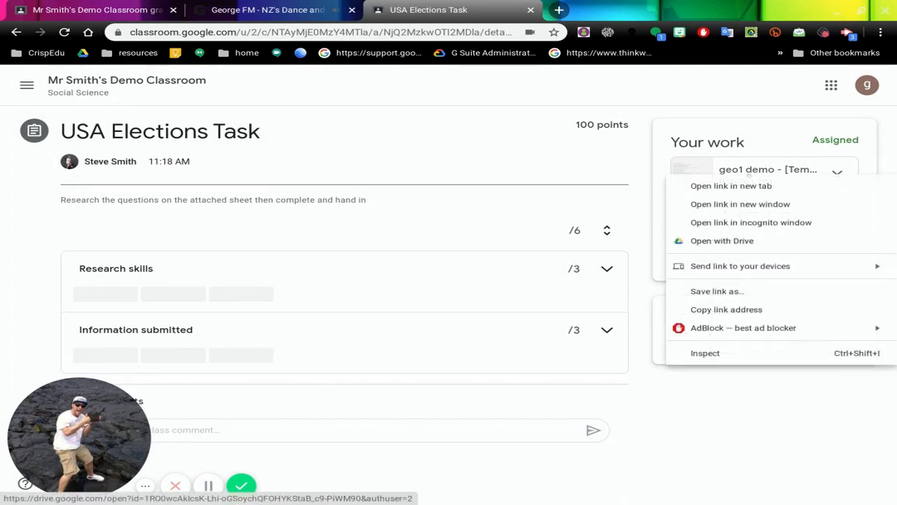
click(747, 186)
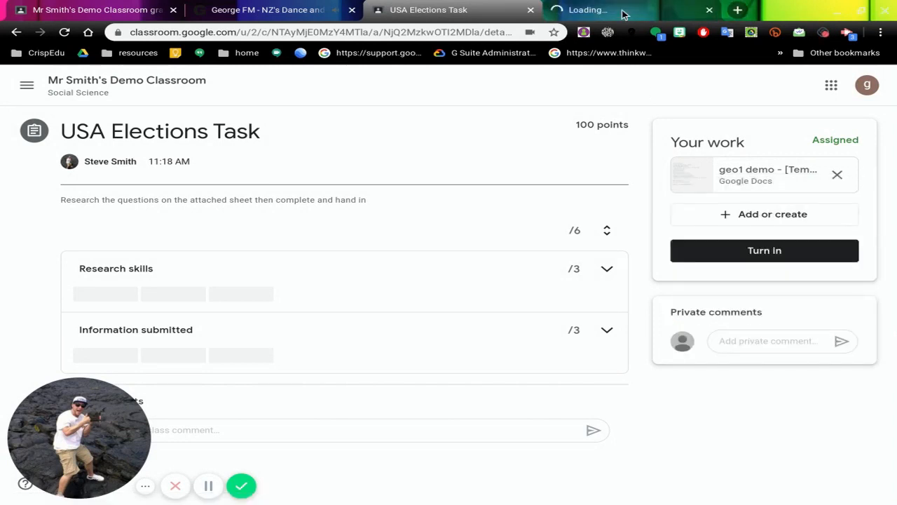
click(624, 11)
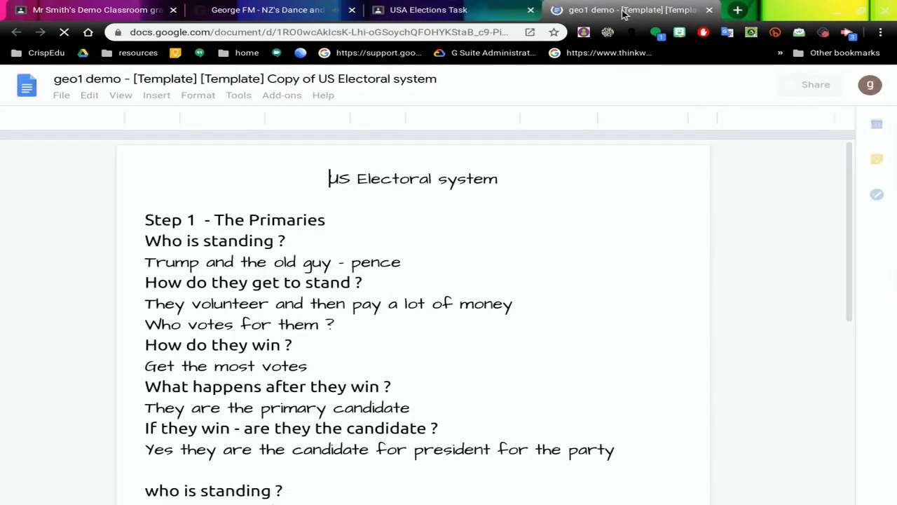
scroll(415, 190, down, 2)
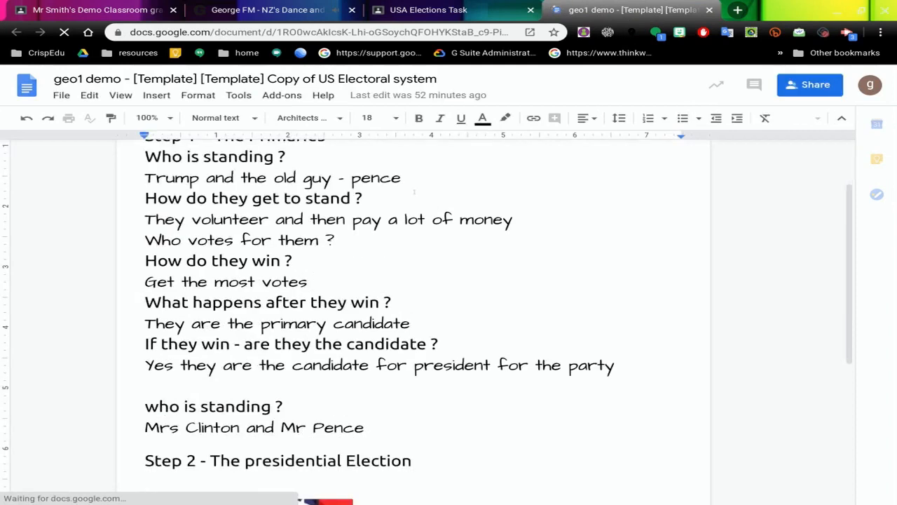
scroll(414, 194, down, 4)
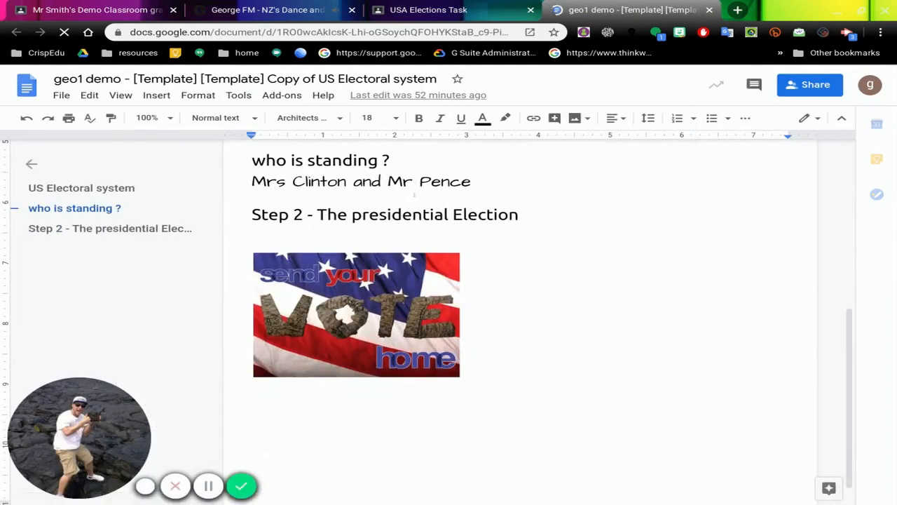
Step: Close the US Electoral system document and post the private comment "this was really hard, can you please check it for me ?" on the assignment
scroll(414, 195, up, 6)
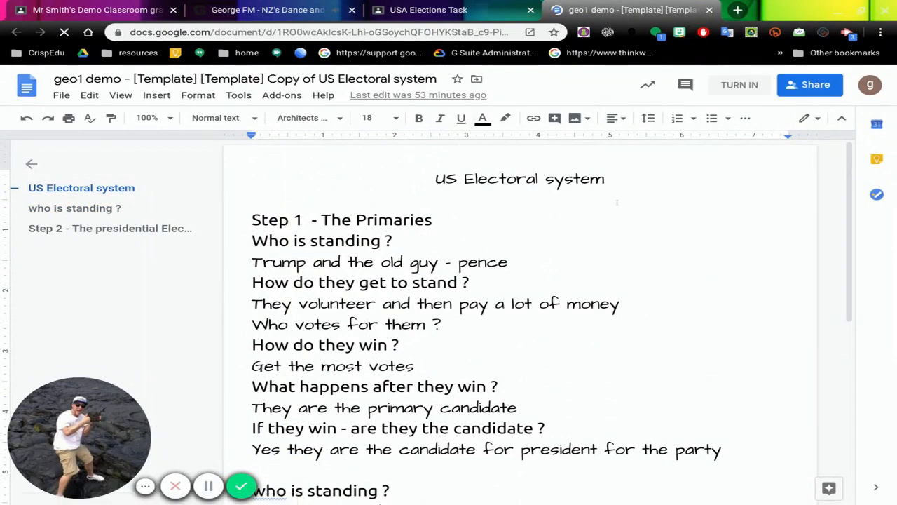
click(711, 10)
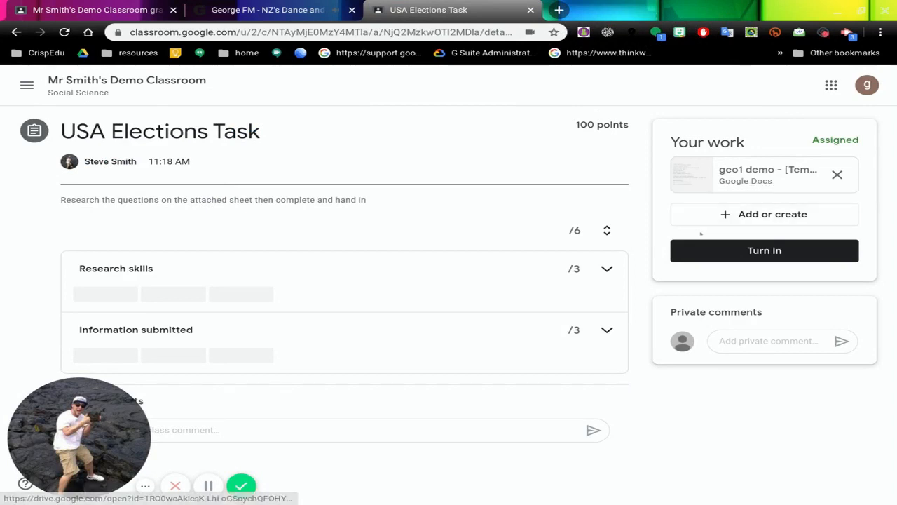
click(750, 340)
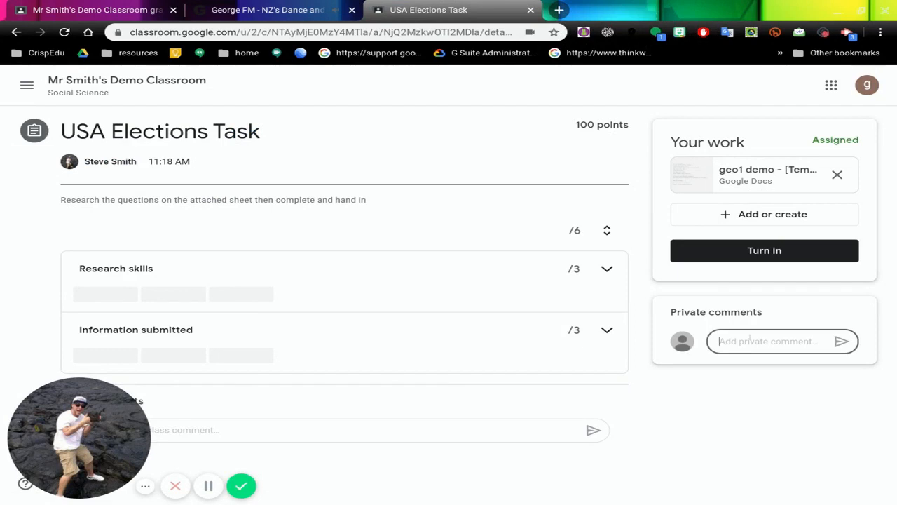
text(this was rea)
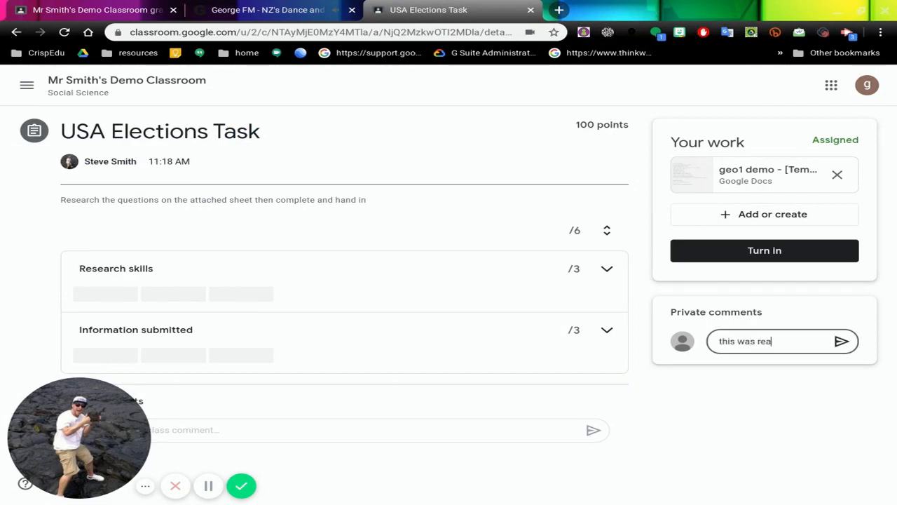
text(lly hard, can you)
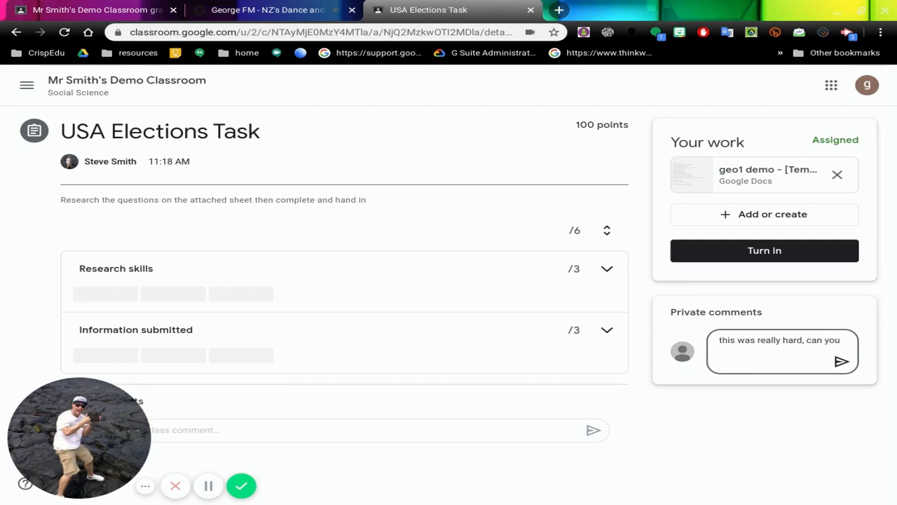
text( please)
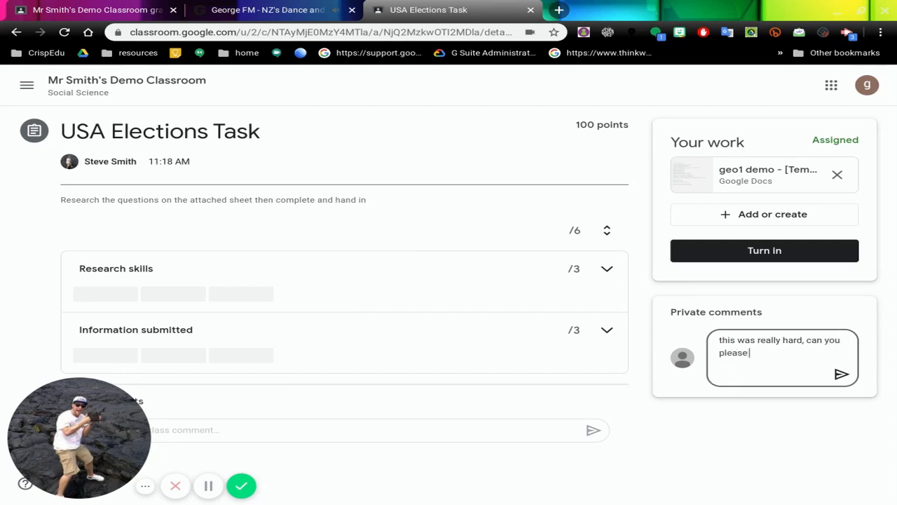
text( check it forme)
key(BackSpace)
key(BackSpace)
text(me ?)
click(841, 374)
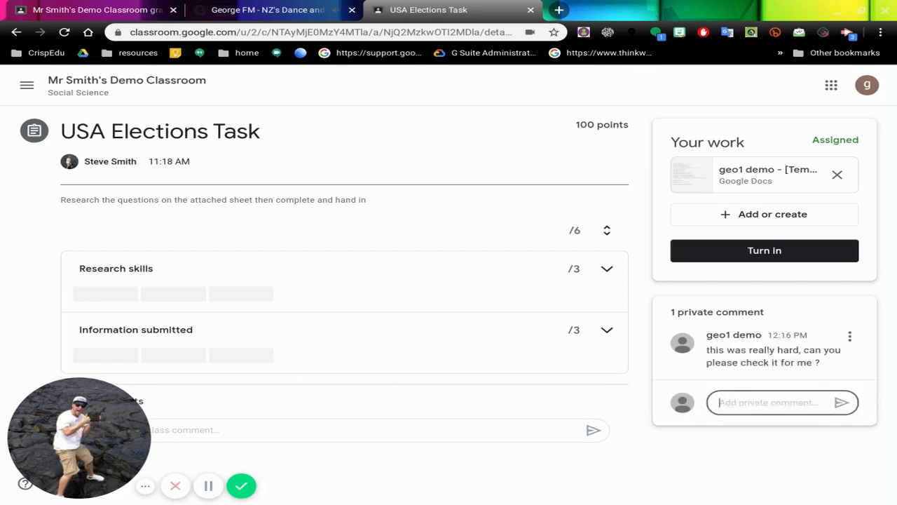
Step: Turn in the USA Elections Task with its attached document and confirm the submission
click(752, 250)
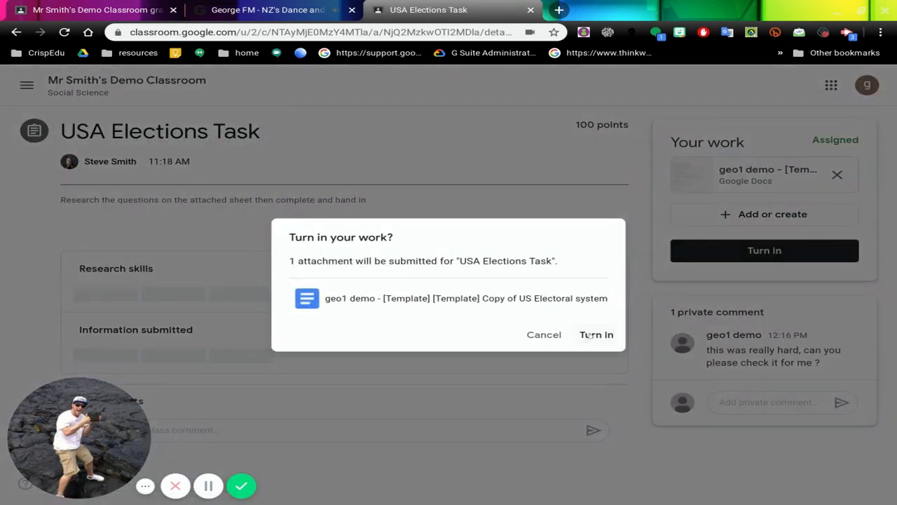
click(592, 335)
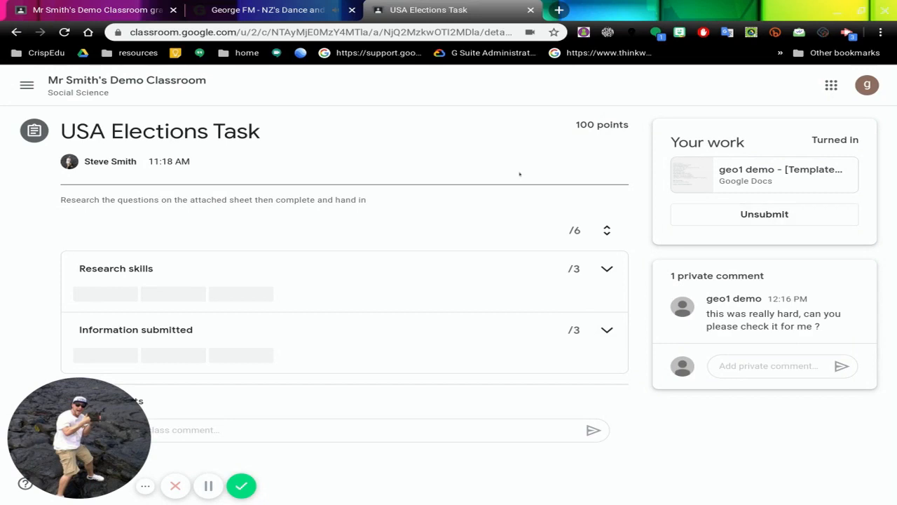
Step: Return to the class's work list, look through it and reopen the full details of the USA Elections Task
click(151, 84)
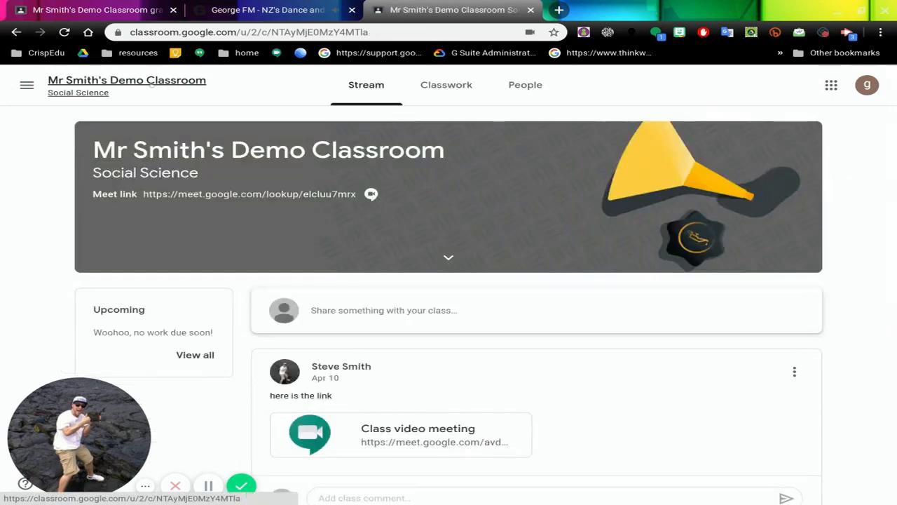
click(443, 88)
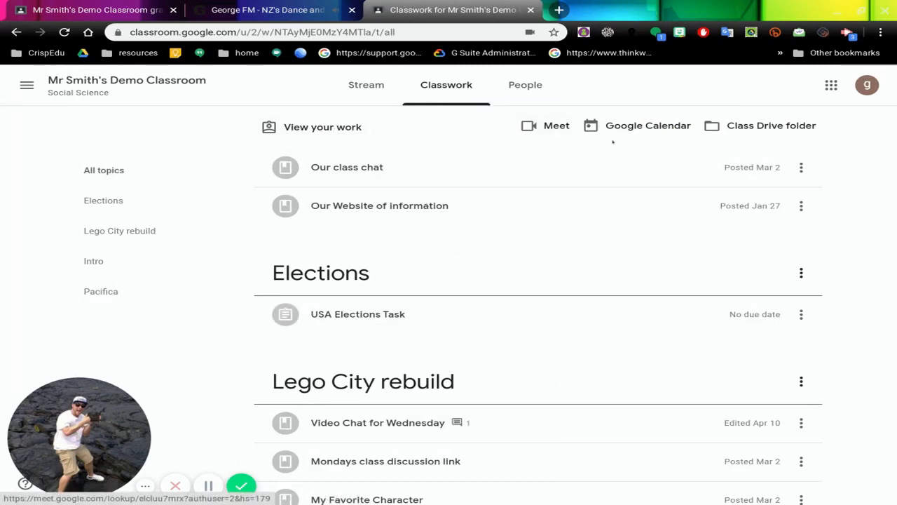
scroll(638, 125, down, 3)
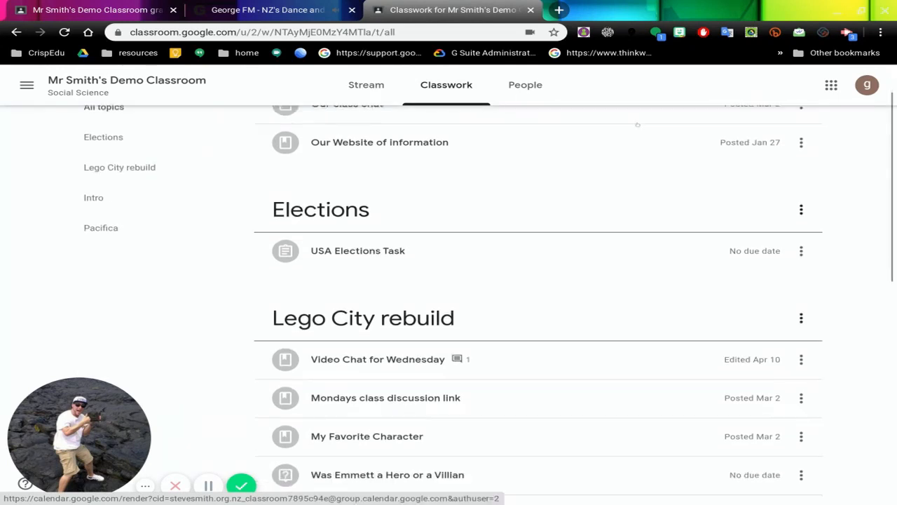
scroll(388, 287, up, 3)
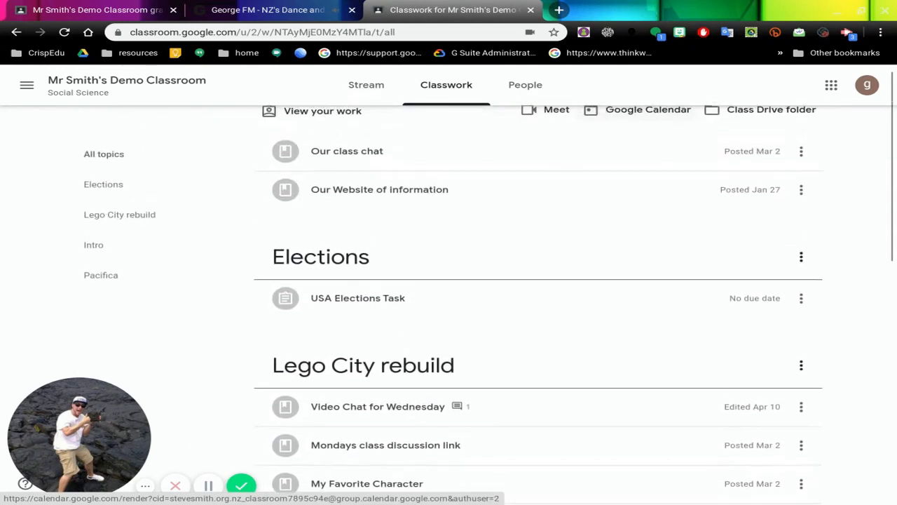
scroll(530, 214, up, 1)
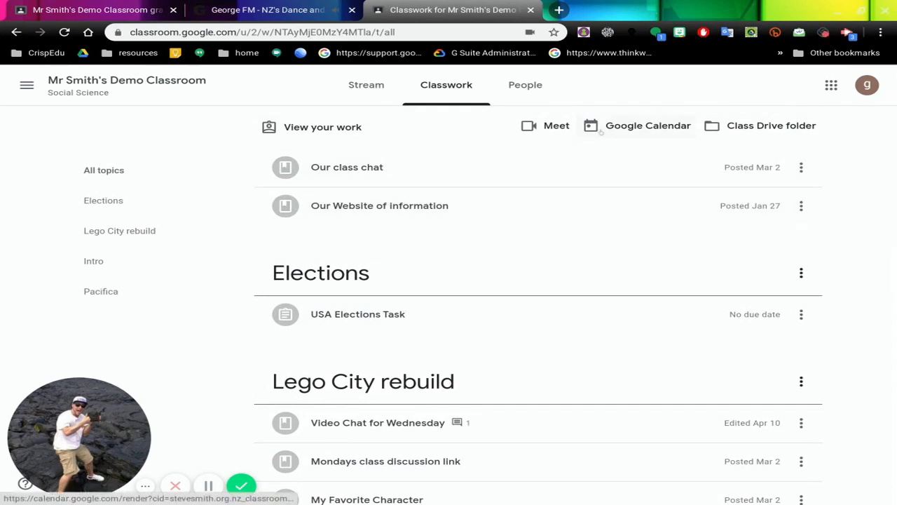
scroll(582, 194, down, 1)
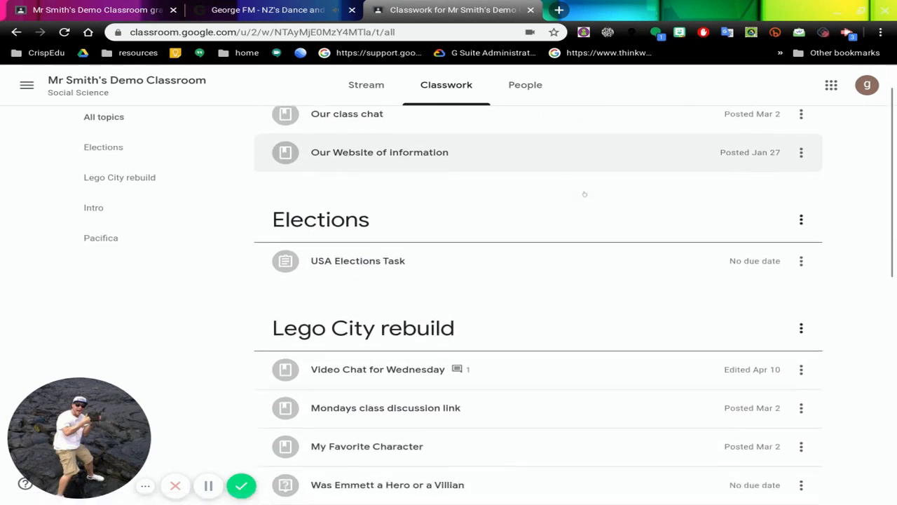
click(385, 251)
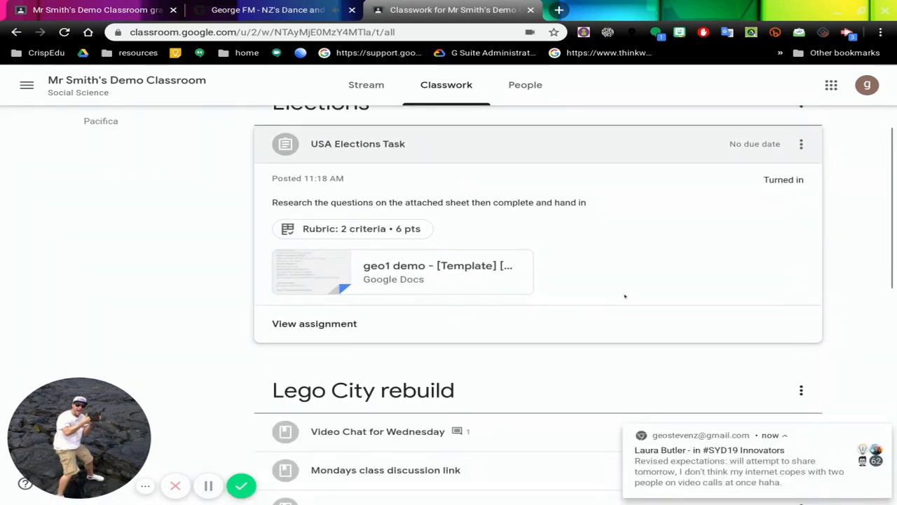
scroll(625, 296, down, 1)
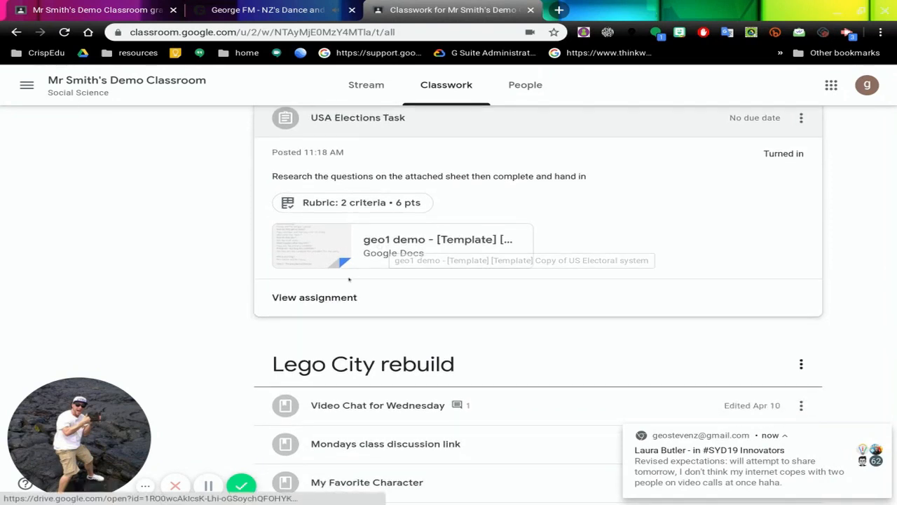
click(333, 296)
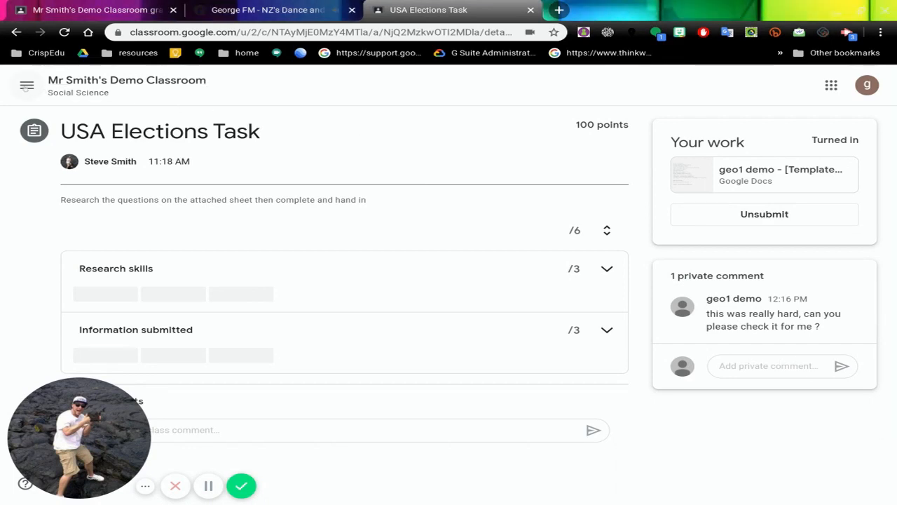
Step: From the classes overview, open the student's own work for the Social Science class and view the details of the "Where did your ancestors live ?" question
click(25, 86)
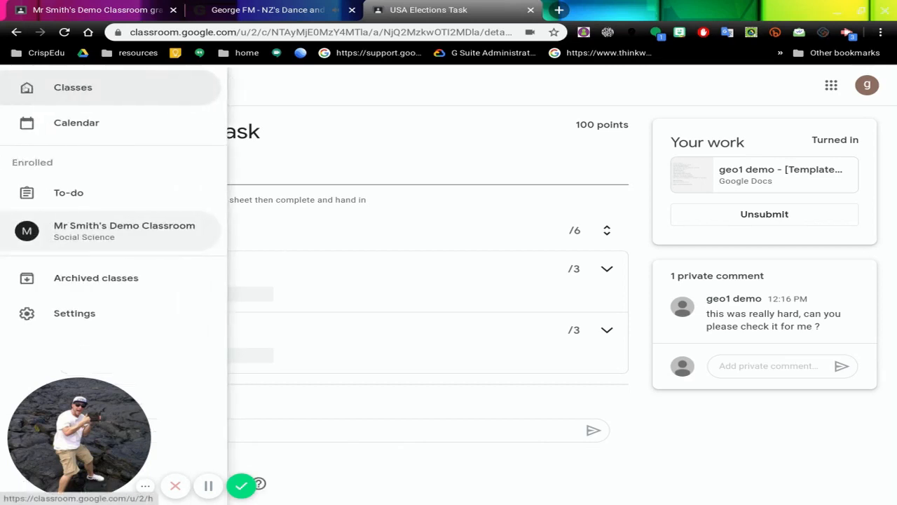
click(74, 89)
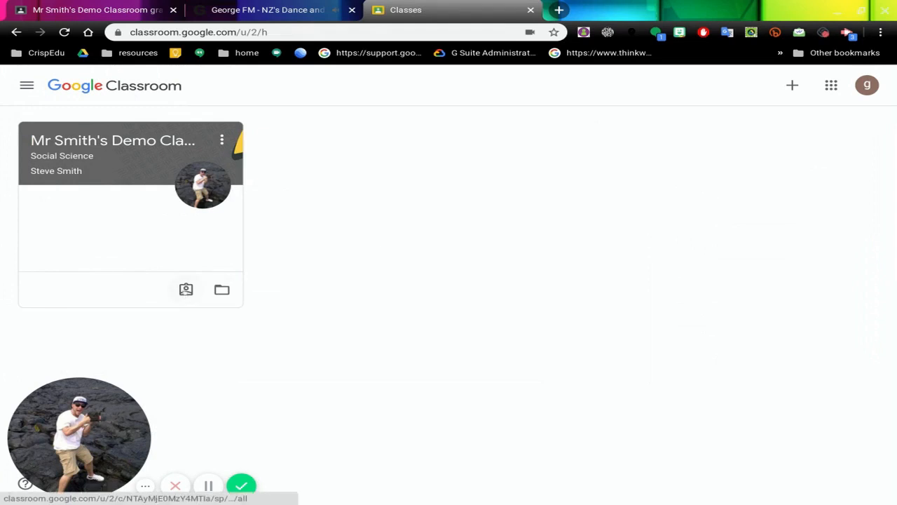
click(185, 290)
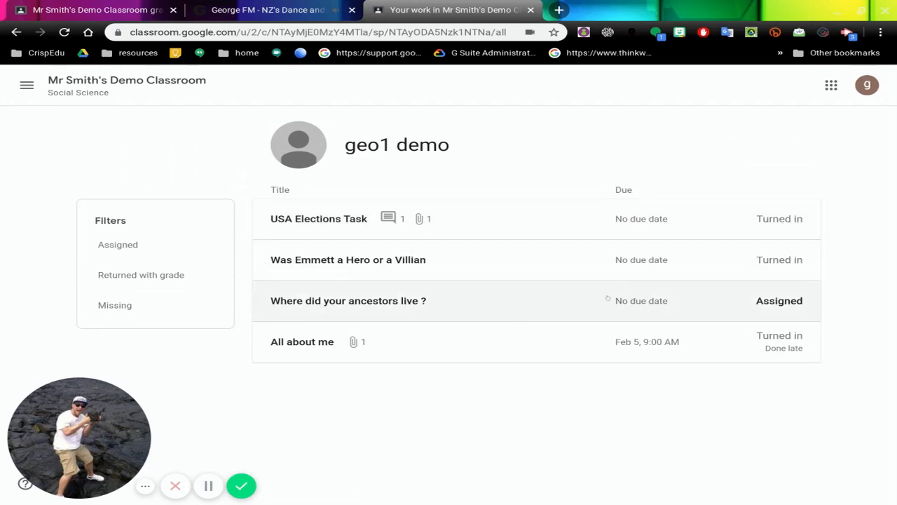
click(416, 300)
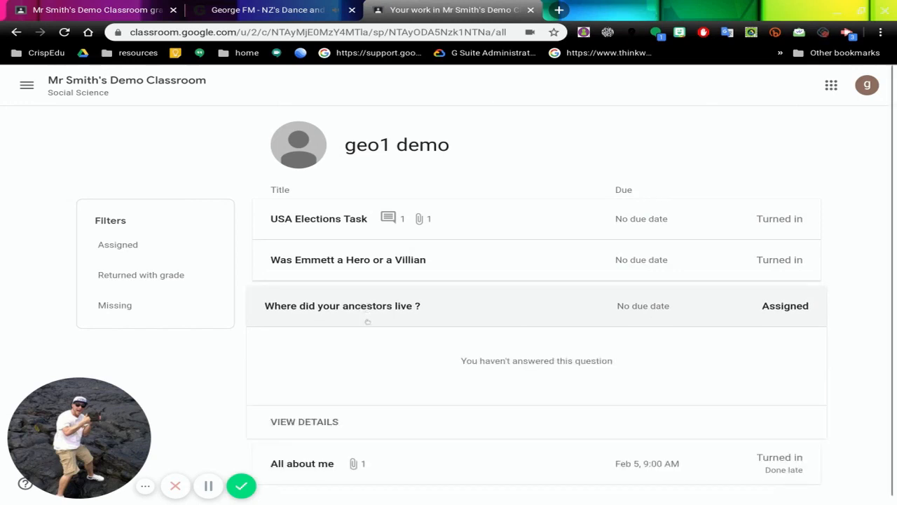
click(304, 421)
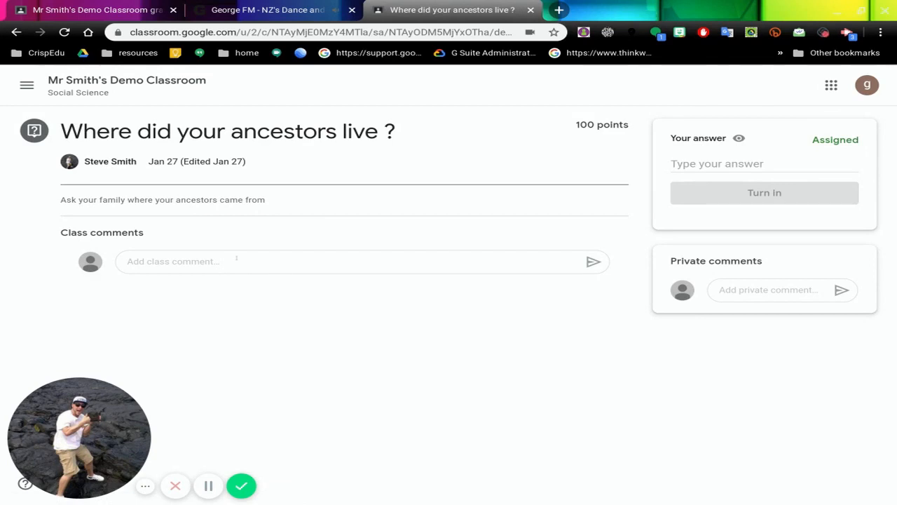
Step: Answer the ancestors question with "My family came from England and Spain" and turn it in
click(699, 163)
text(My fam)
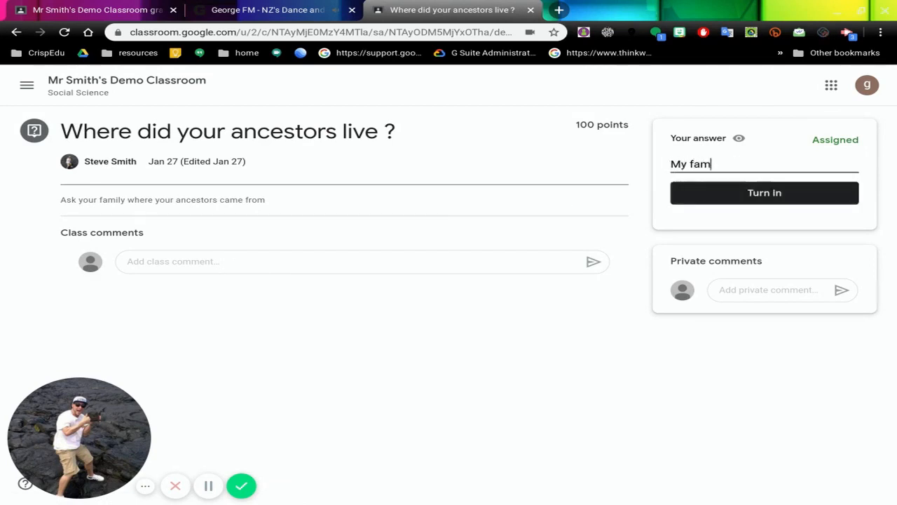
text(ily came )
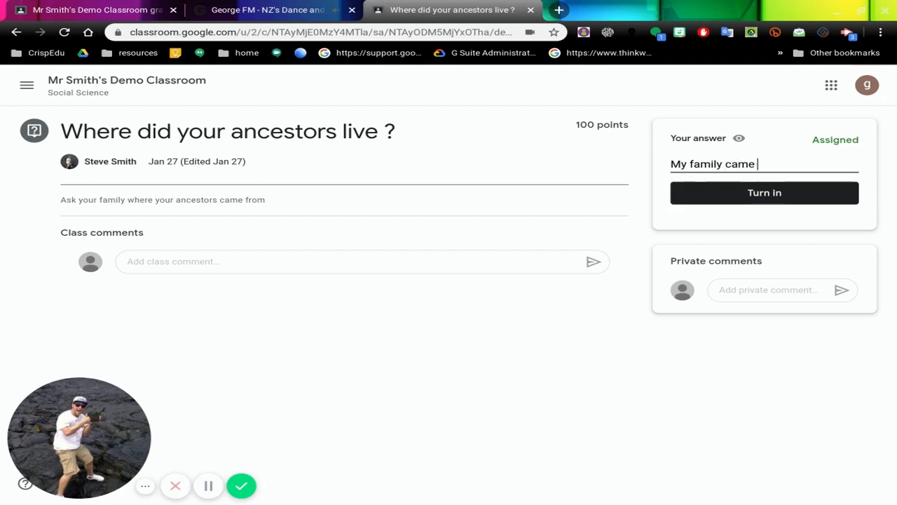
text(from Englan)
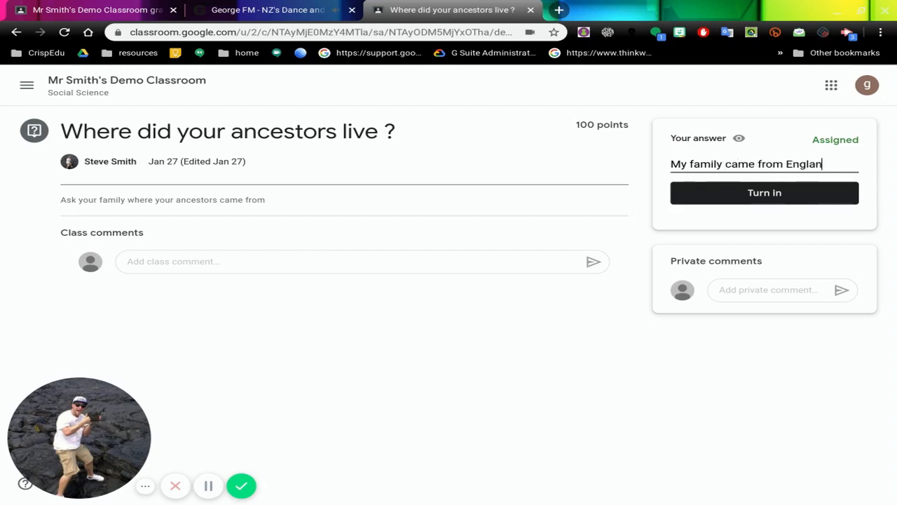
text(d and Spa)
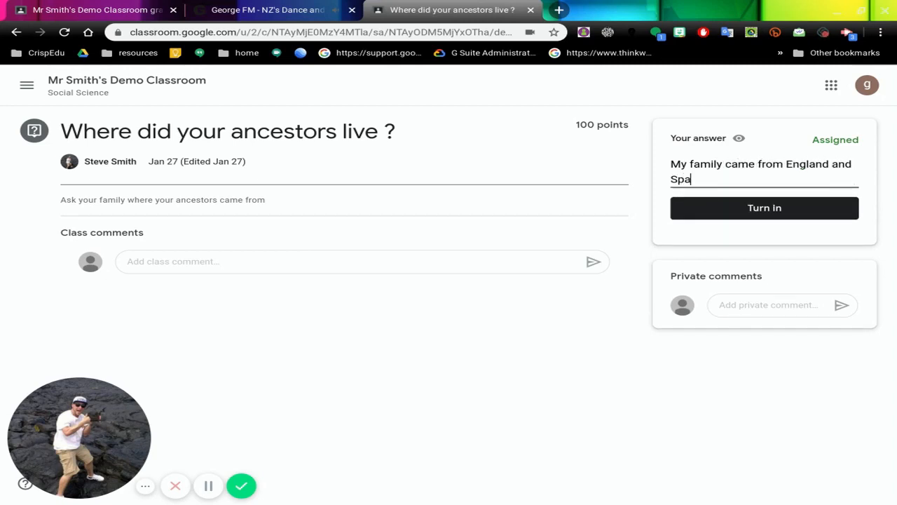
text(in)
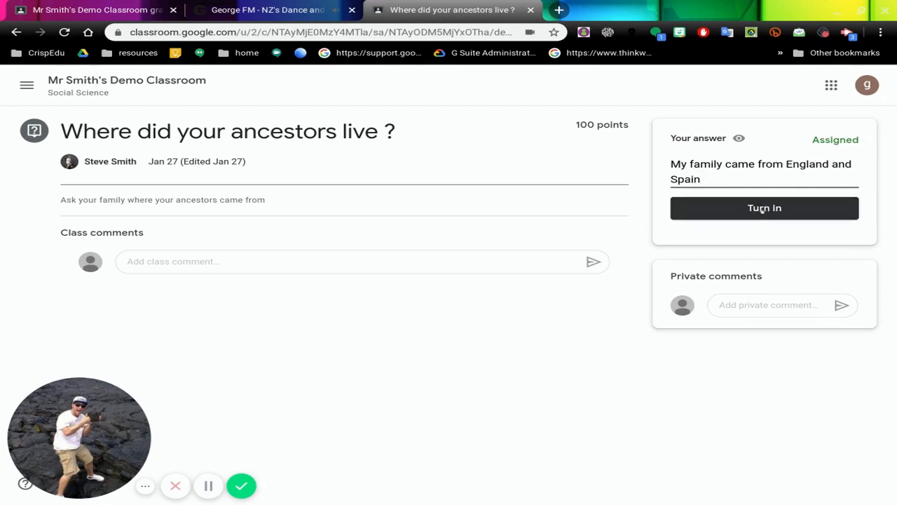
click(766, 208)
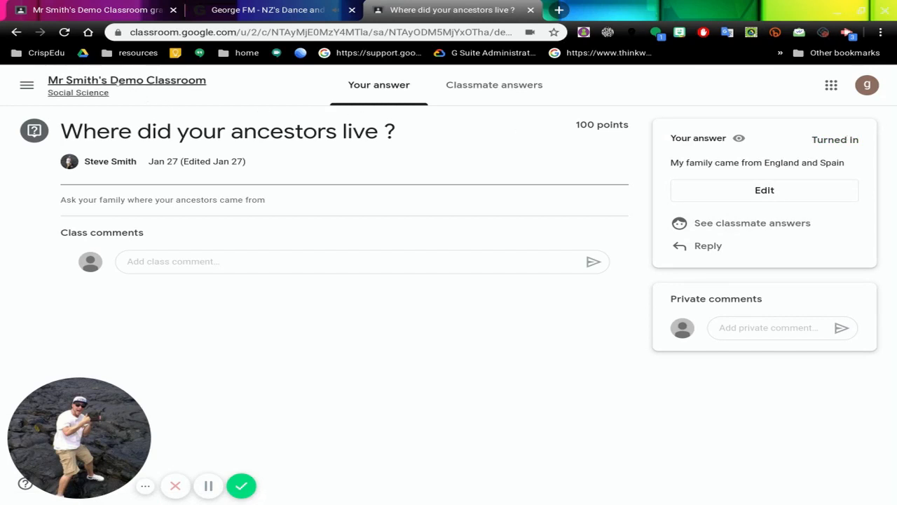
Step: Go back through the class to the classes overview and check the student's own work list for the Social Science class
click(123, 83)
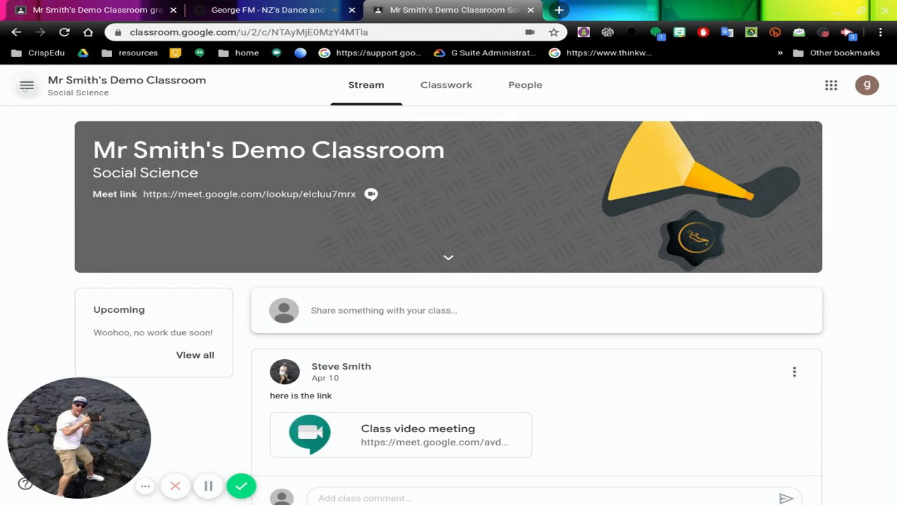
click(26, 85)
click(71, 88)
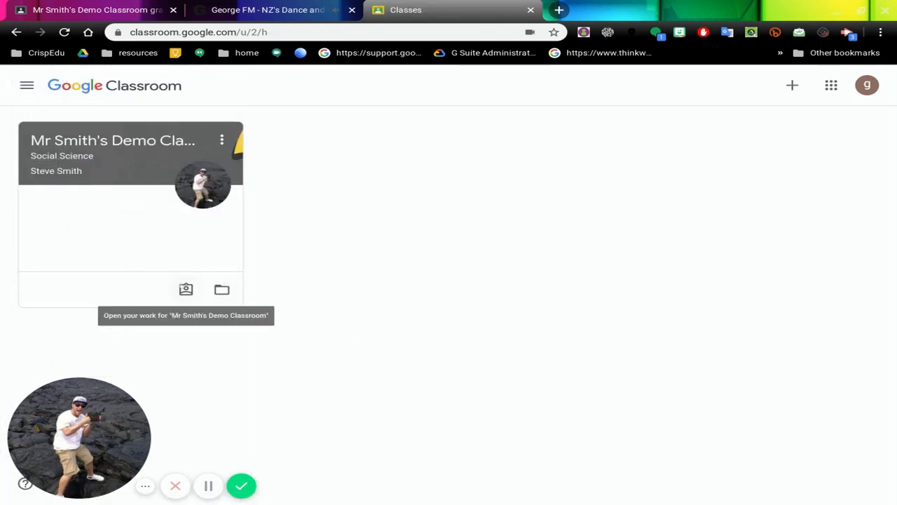
click(186, 289)
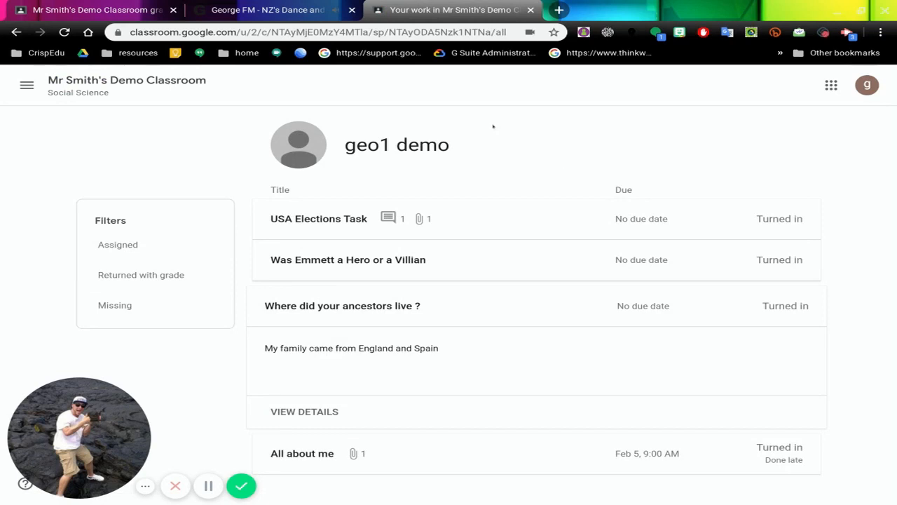
Step: Return to the class's main page and look through its classwork topics from Elections to Intro
click(150, 84)
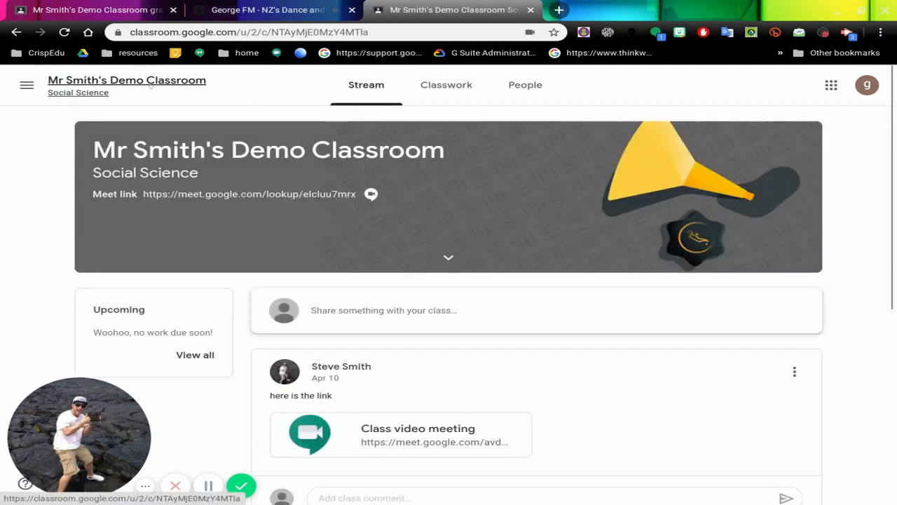
click(448, 85)
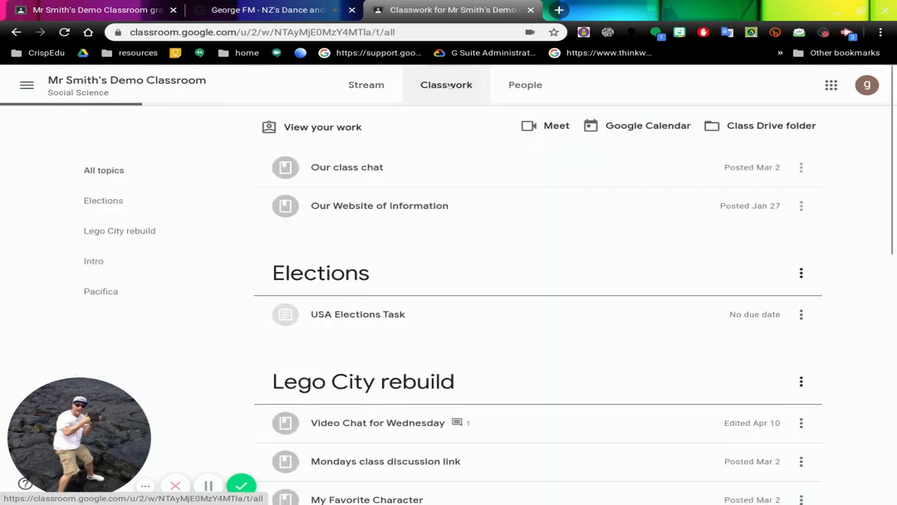
scroll(605, 216, down, 6)
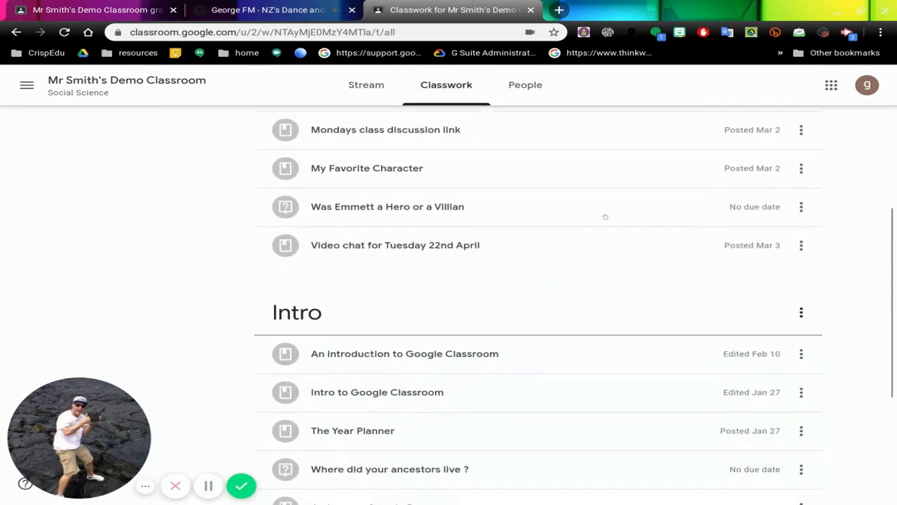
scroll(605, 216, up, 9)
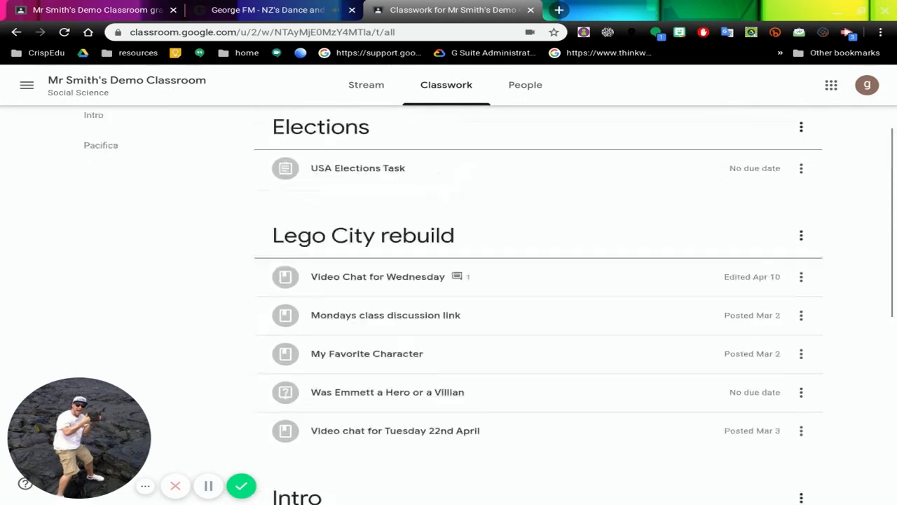